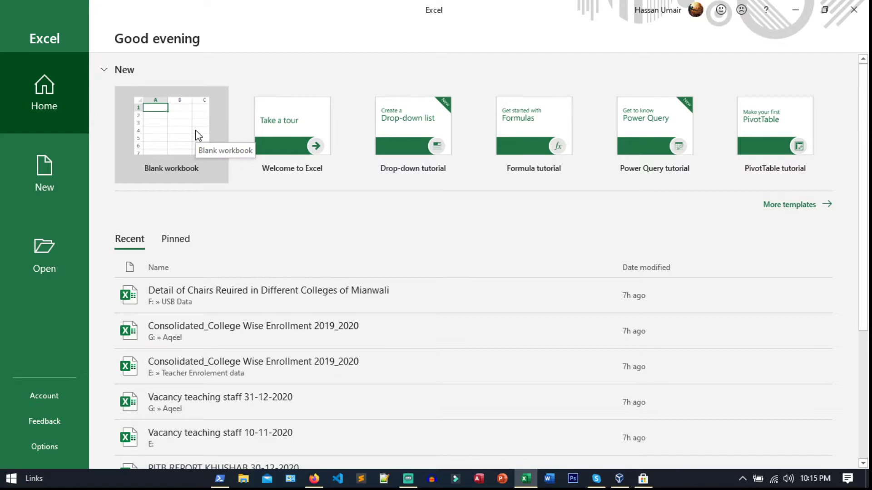
Step: Create a blank workbook and add two more worksheets to it
click(198, 136)
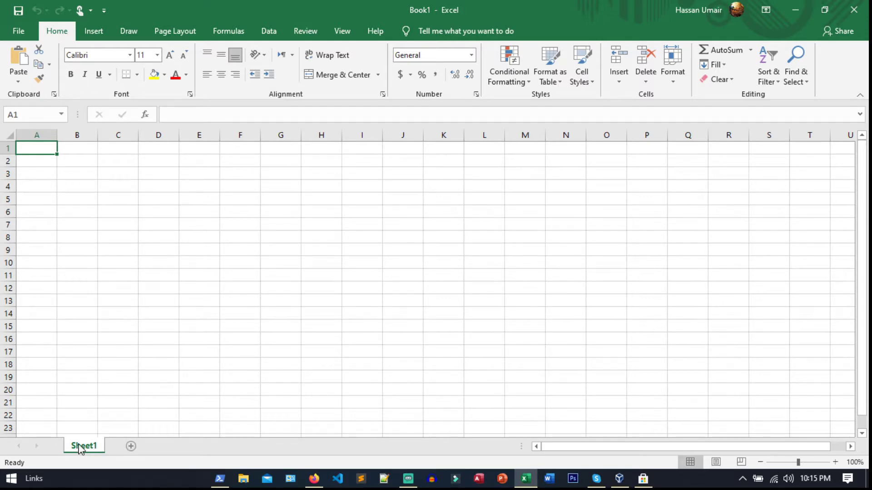
click(131, 447)
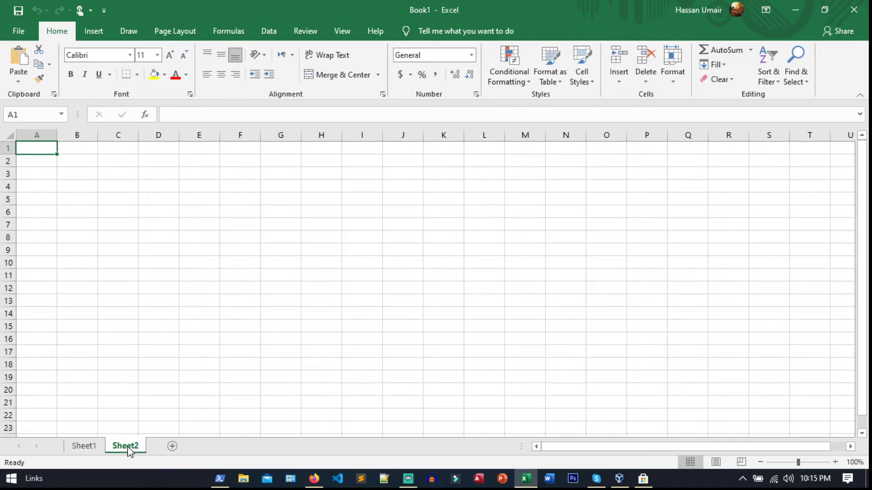
click(171, 447)
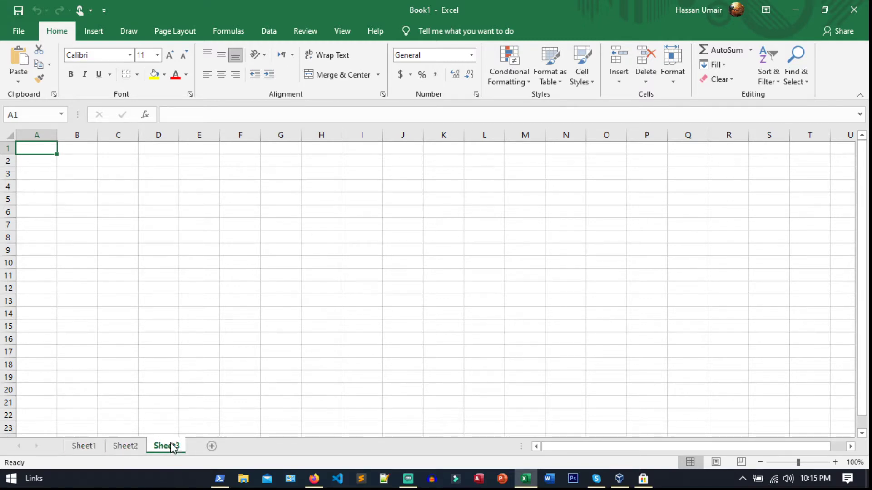
Step: Switch back and forth between Sheet1, Sheet2 and Sheet3 to view each worksheet
ctrl+click(105, 449)
click(86, 447)
click(162, 447)
click(83, 448)
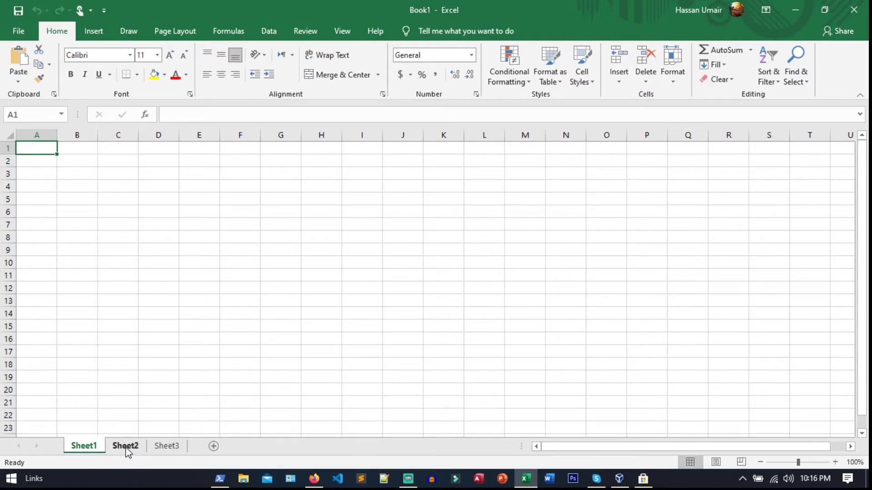
click(124, 448)
click(94, 449)
click(126, 449)
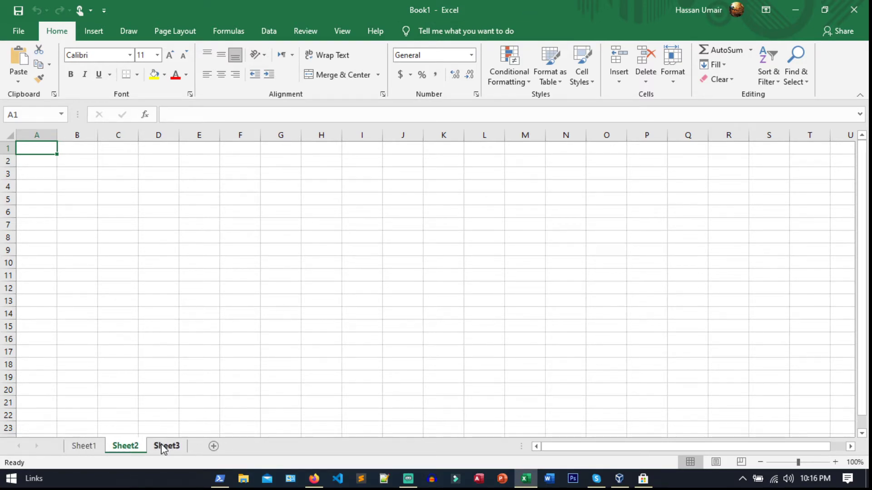
click(166, 448)
click(83, 448)
click(127, 449)
Step: Delete Sheet2 and Sheet3 from the workbook
right_click(122, 449)
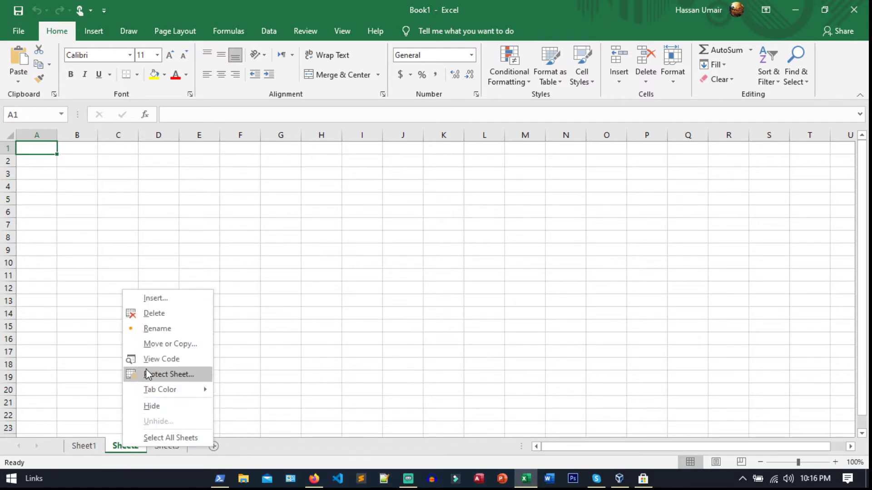
click(174, 322)
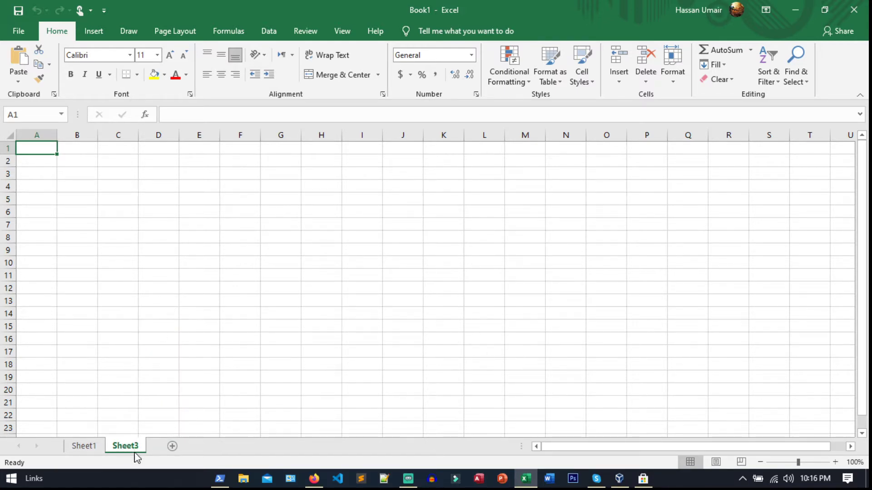
right_click(135, 449)
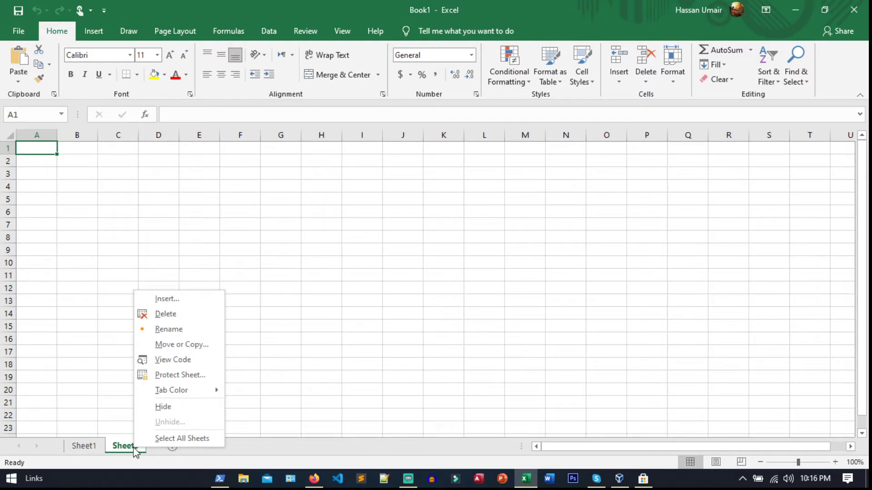
click(189, 315)
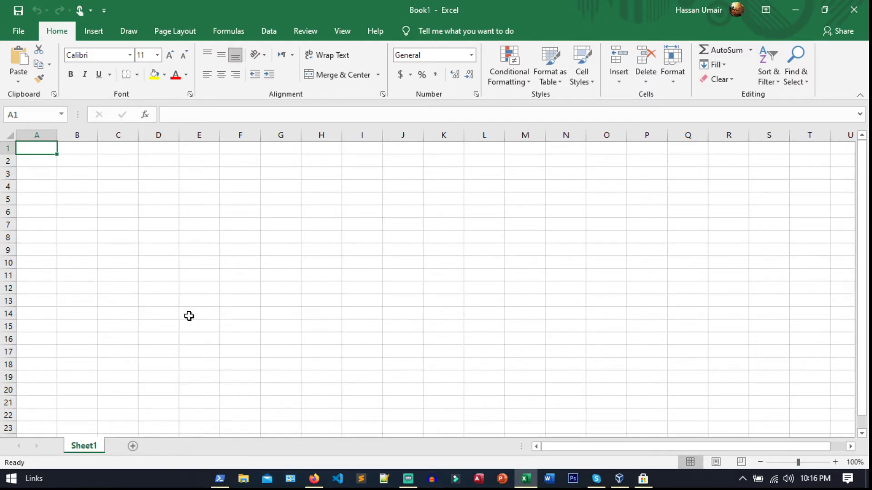
Step: Select columns A through H, select a run of rows starting at row 1, and return to cell A1
click(28, 134)
drag(28, 134, 323, 133)
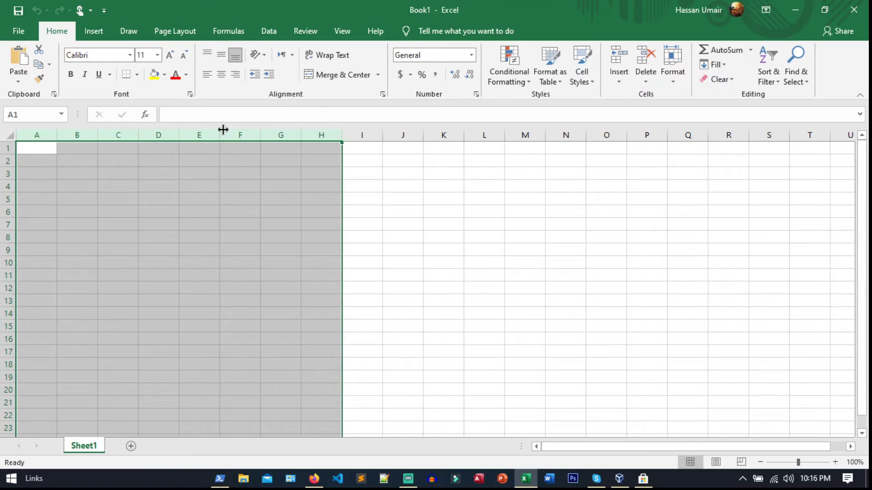
click(3, 147)
drag(3, 147, 5, 340)
click(34, 146)
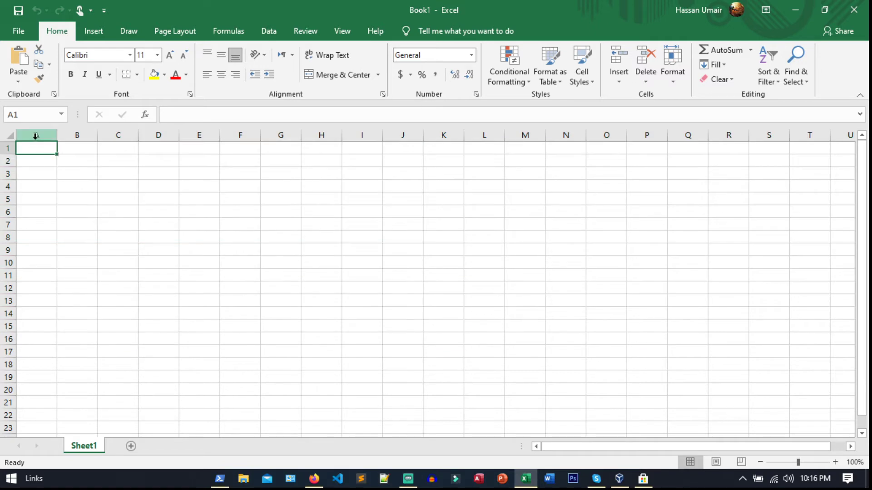
Step: Select several columns starting at A, narrow the selection to column A alone, and return to cell A1
click(35, 136)
drag(35, 136, 220, 132)
click(39, 135)
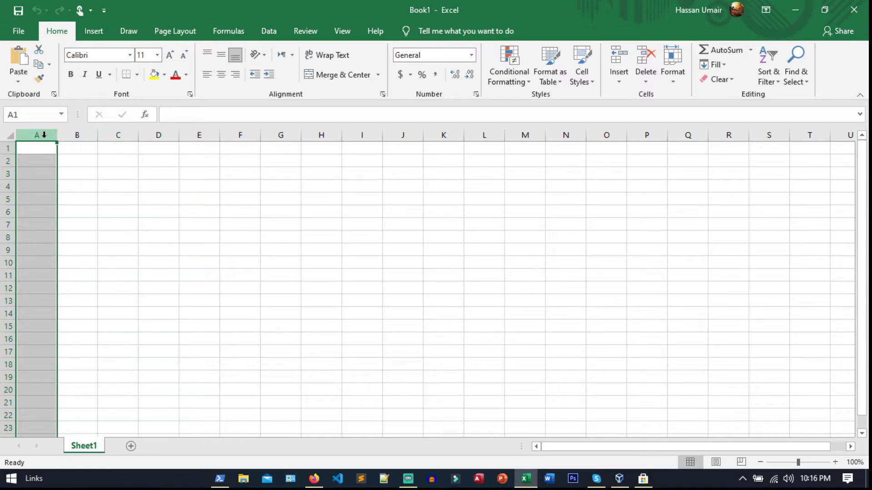
click(40, 149)
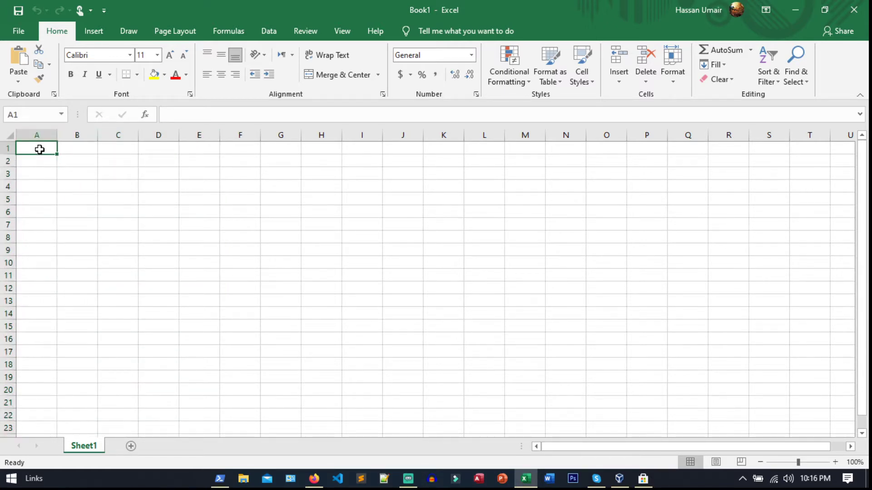
Step: Select rows 1 through 5, row 1 alone and columns A through P in turn, ending on cell A1
click(10, 151)
drag(9, 151, 6, 199)
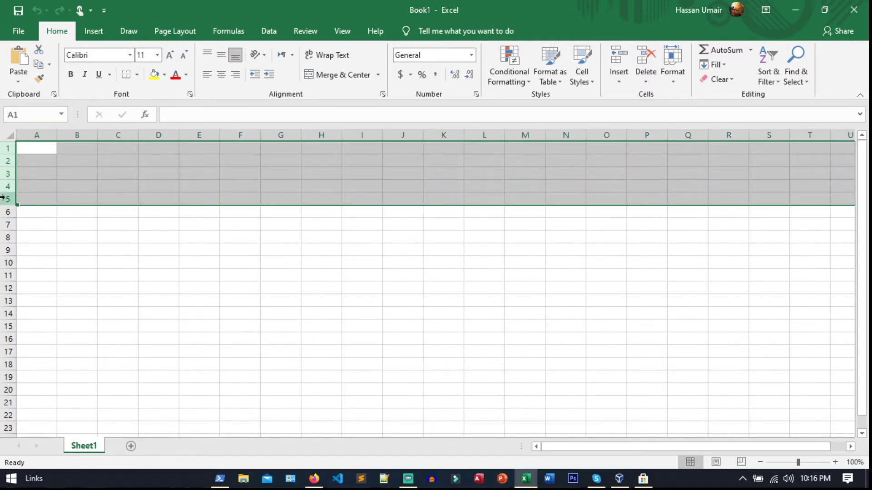
click(5, 149)
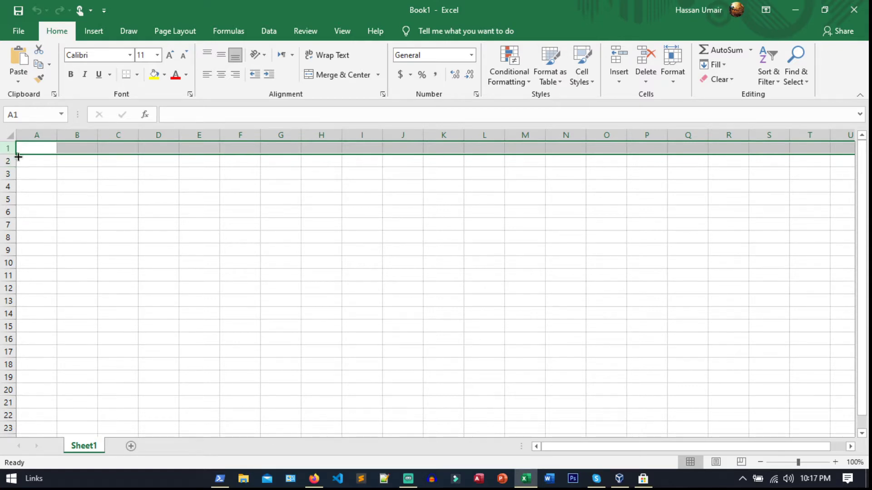
drag(35, 133, 631, 118)
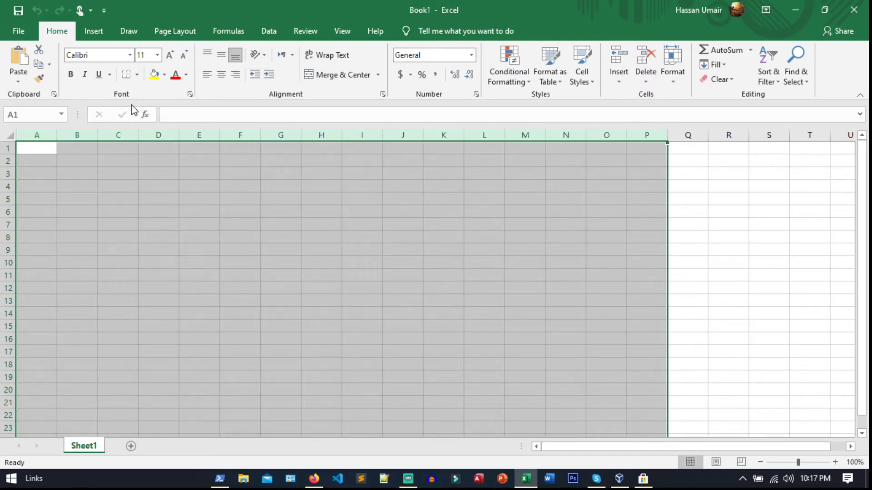
click(30, 149)
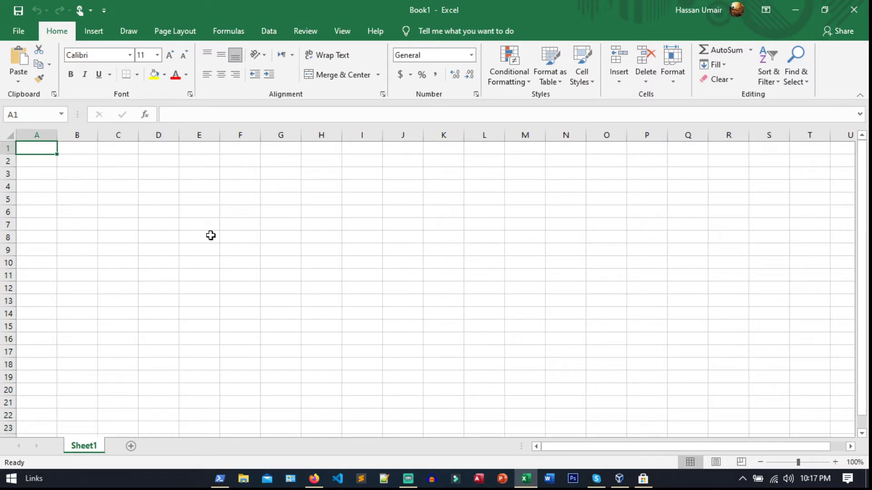
Step: Highlight column A and row 1 alternately to examine how they intersect at cell A1
click(32, 135)
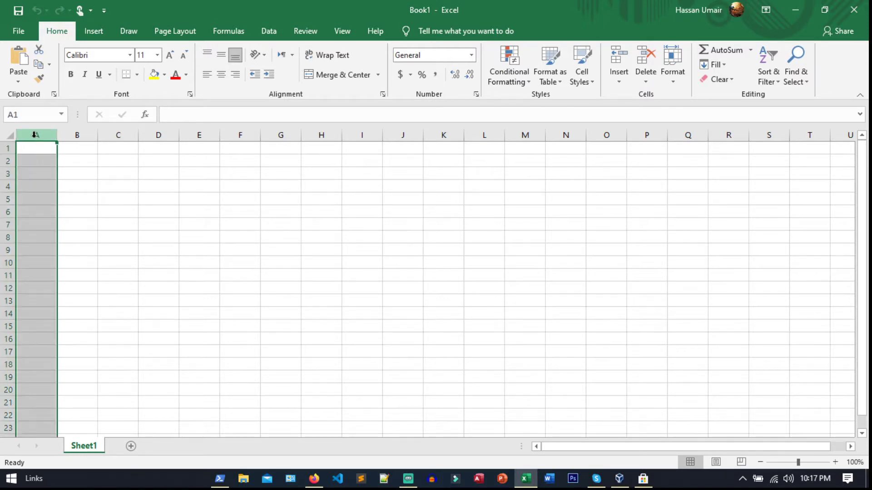
click(4, 147)
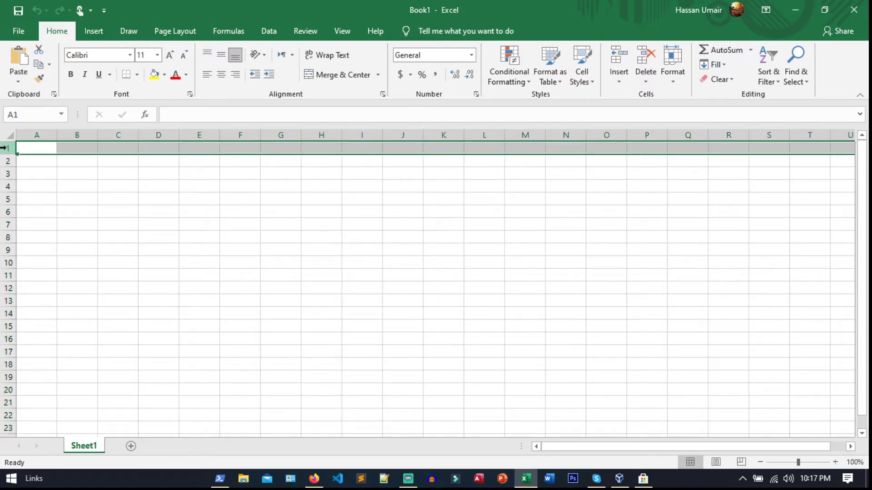
click(31, 134)
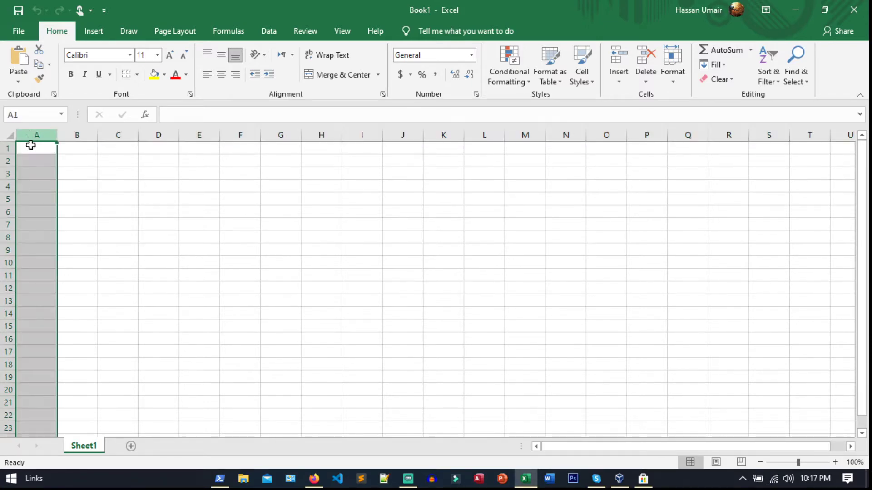
click(7, 148)
click(33, 150)
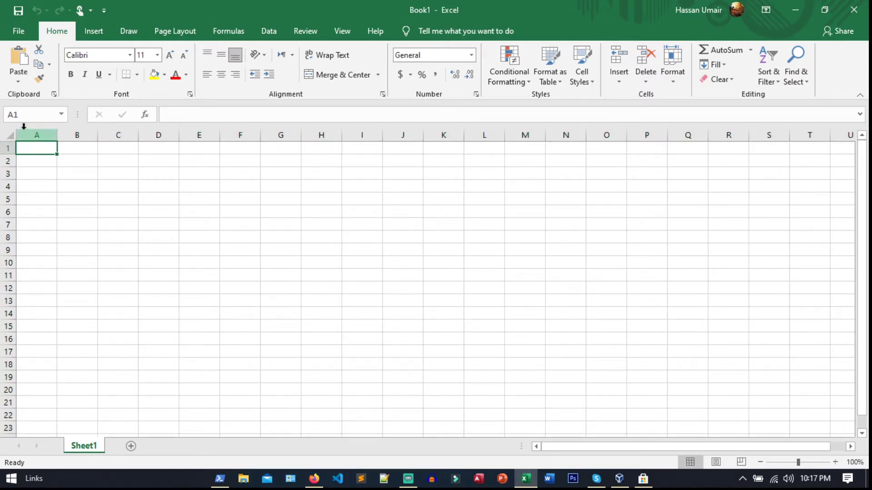
click(37, 132)
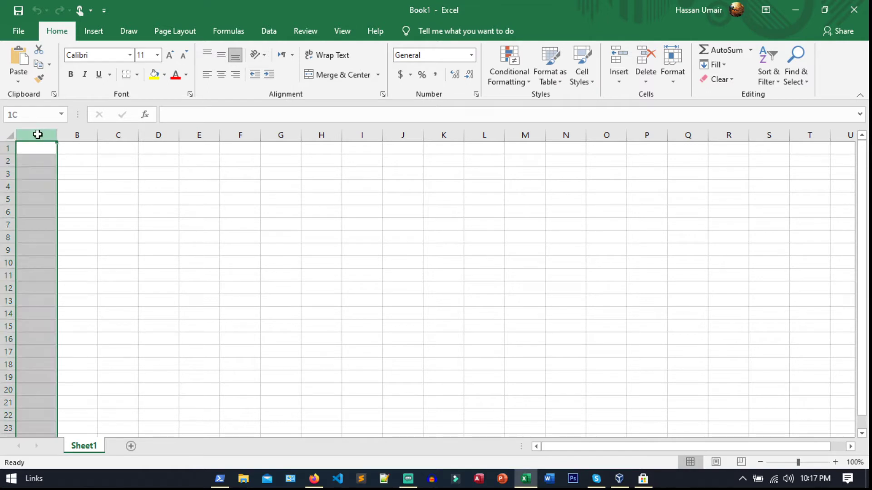
click(8, 148)
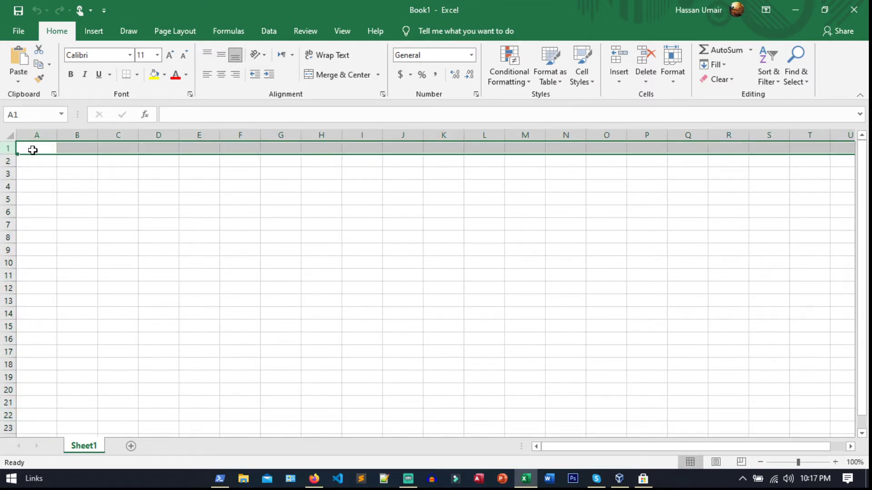
click(32, 150)
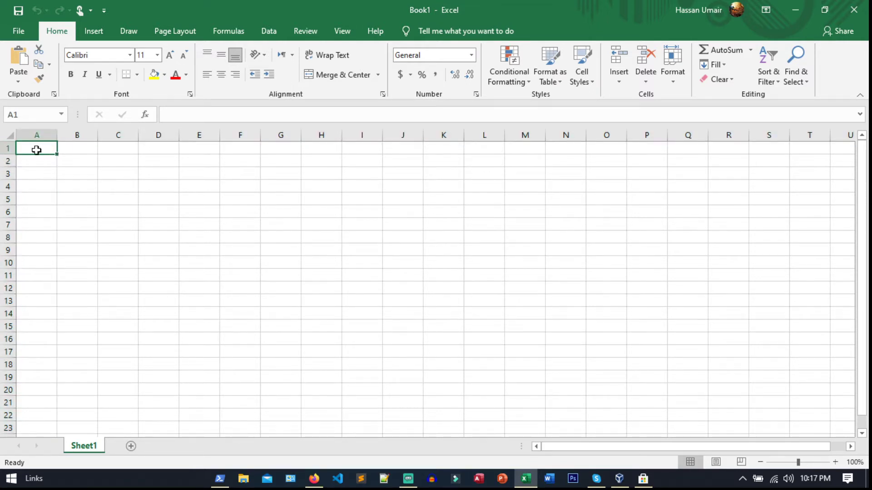
Step: Select cell G8, highlight its column G, and go back to cell A1 after reselecting G8
click(282, 235)
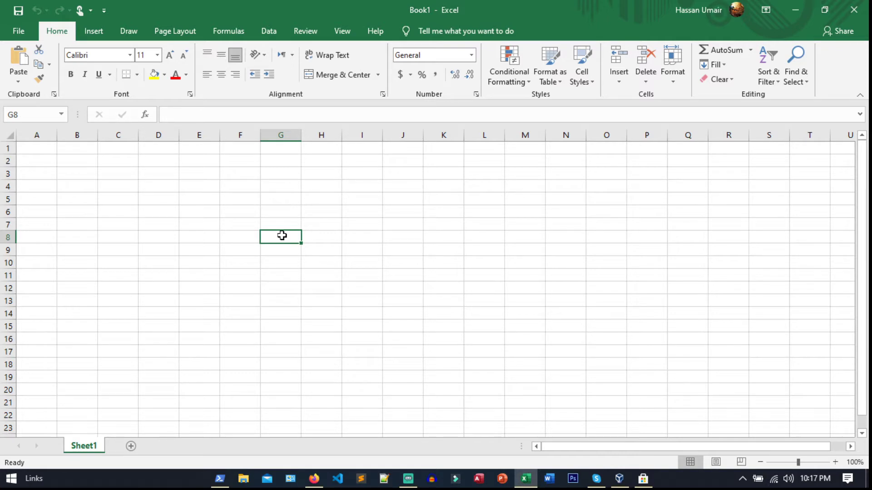
click(281, 134)
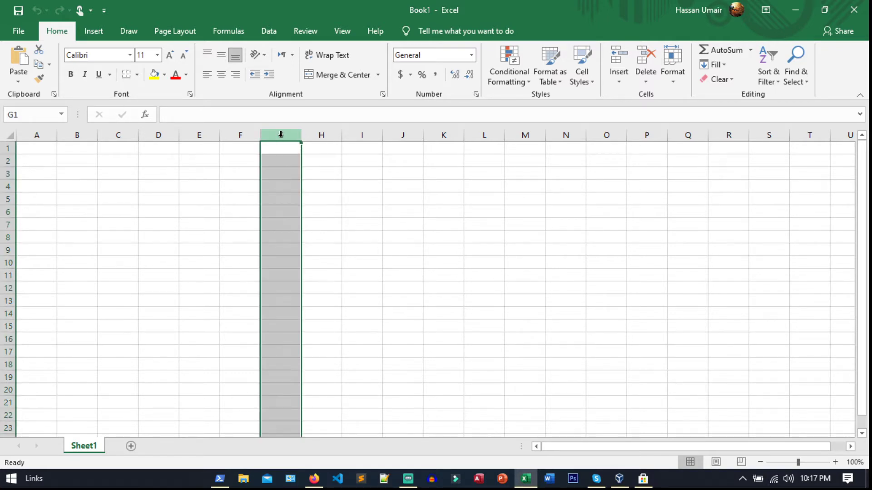
click(277, 237)
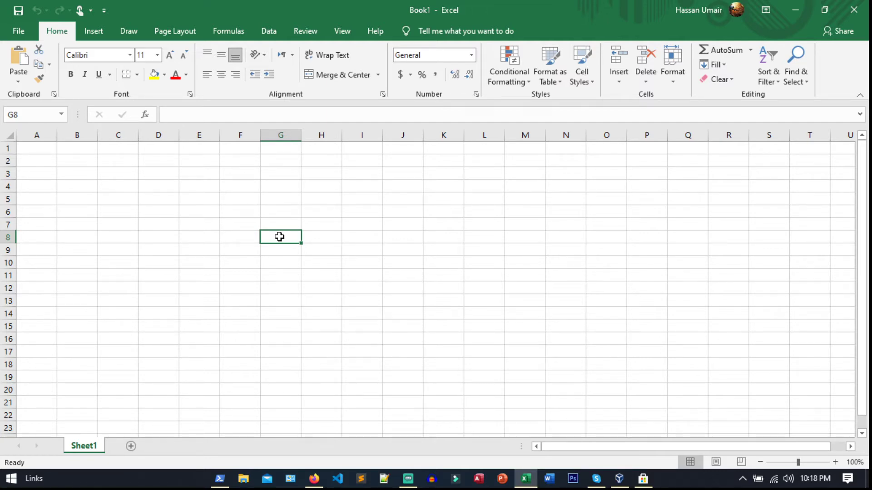
click(27, 146)
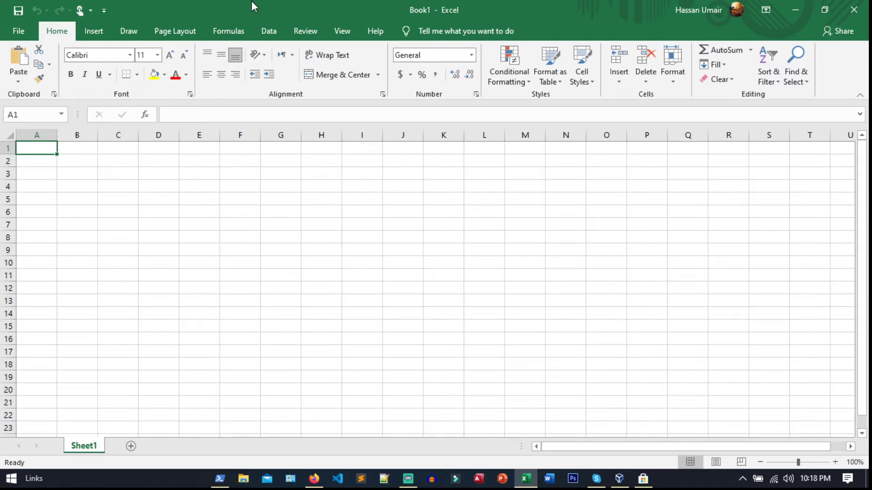
Step: View the file commands page with its save, print and export options, and return to the worksheet
click(13, 31)
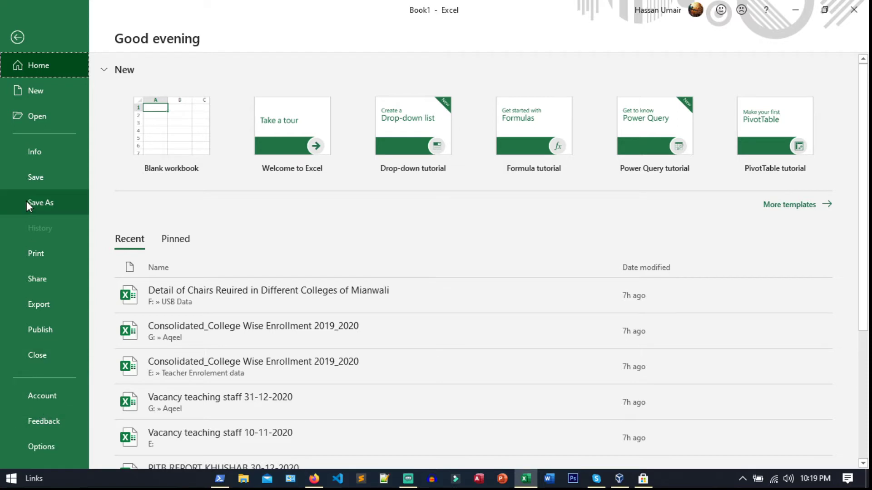
click(17, 40)
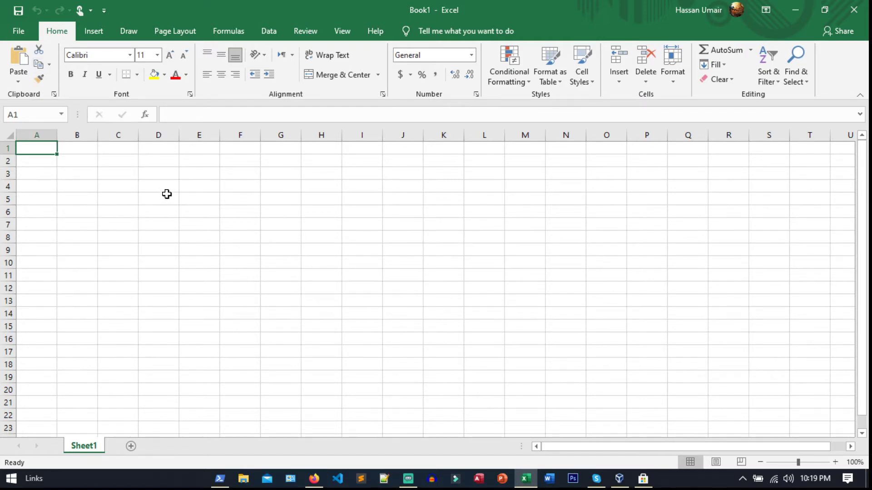
Step: Enter 1212 in cell D5
mouse_move(167, 194)
mouse_down()
mouse_move(220, 205)
mouse_move(218, 228)
mouse_move(171, 200)
mouse_up()
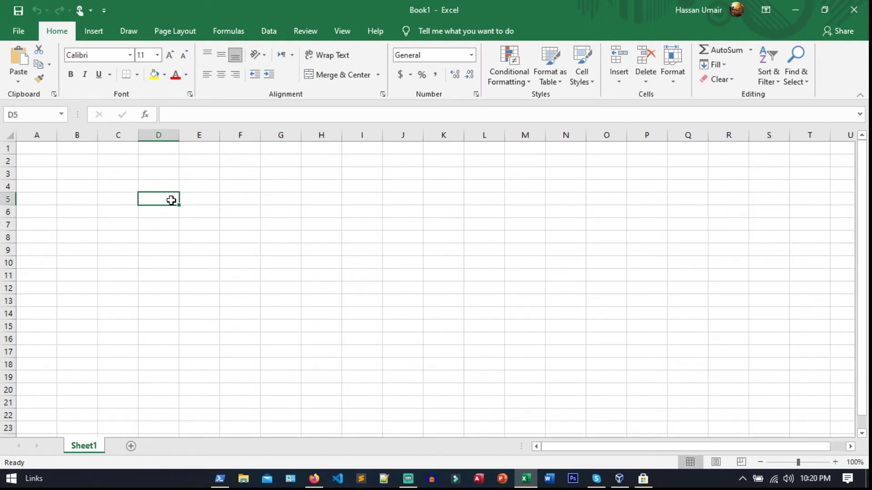
key(shift+Right)
key(Left)
key(Right)
text(1212)
key(Tab)
Step: Enter 2332232 in cell E5 and reselect cell D5
key(Page_Down)
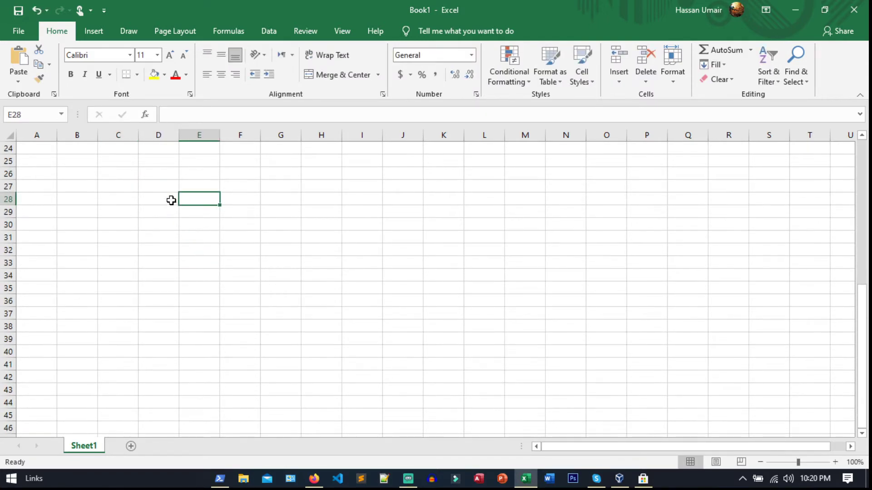
key(Page_Up)
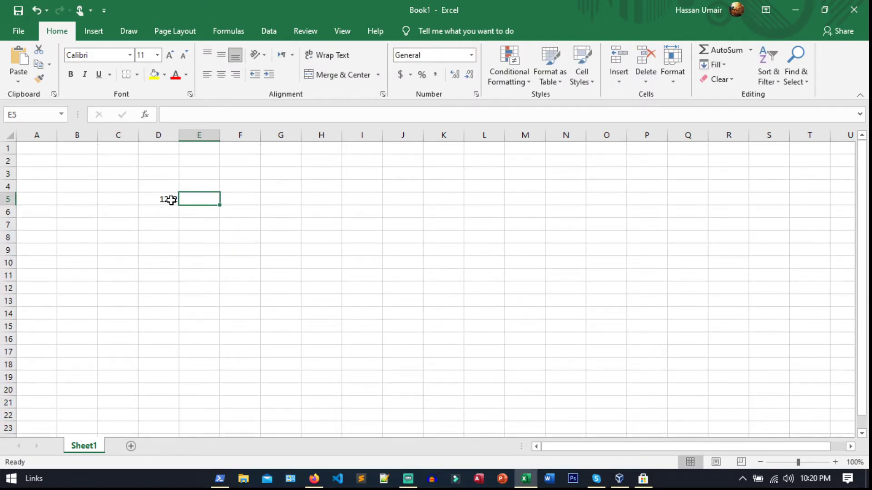
text(2332232)
key(Tab)
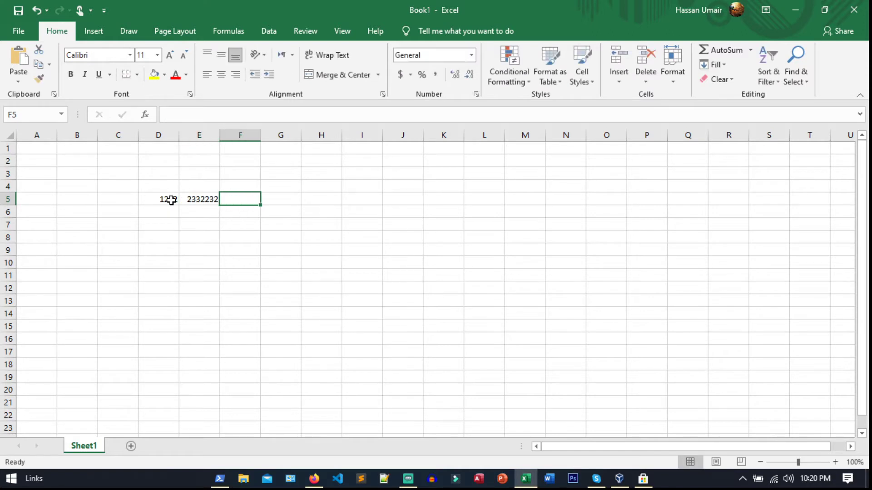
click(171, 200)
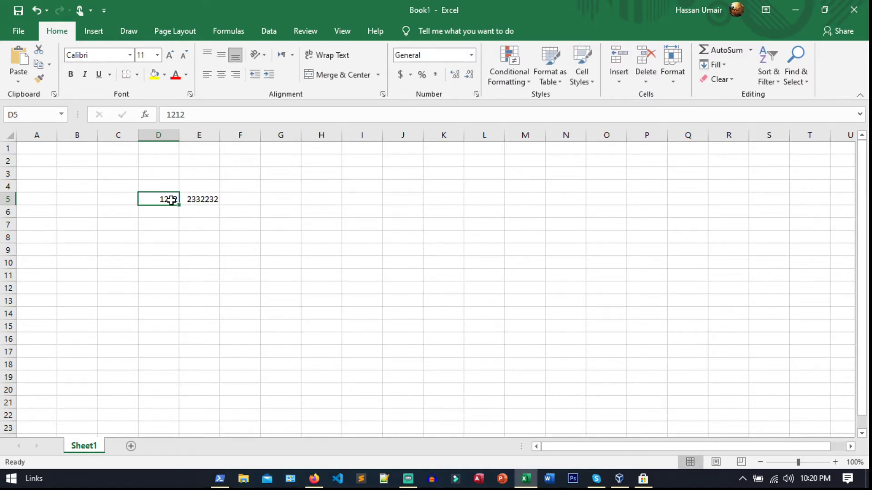
Step: Copy cells D5:E5, select H3:I3 as the destination, and look through the available paste and copy options
drag(163, 198, 201, 199)
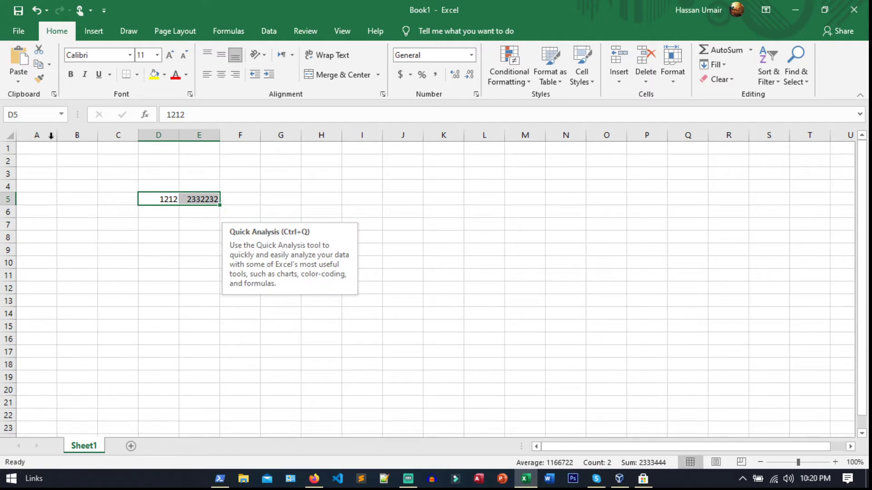
click(40, 67)
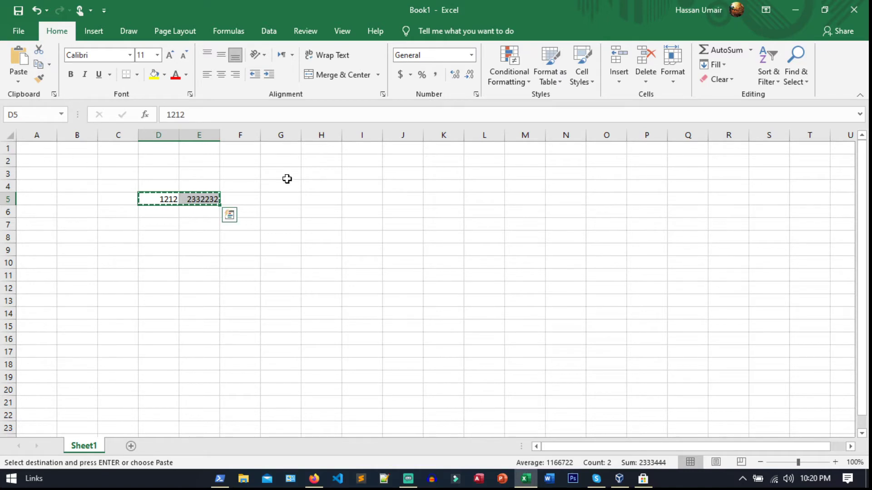
drag(323, 173, 366, 172)
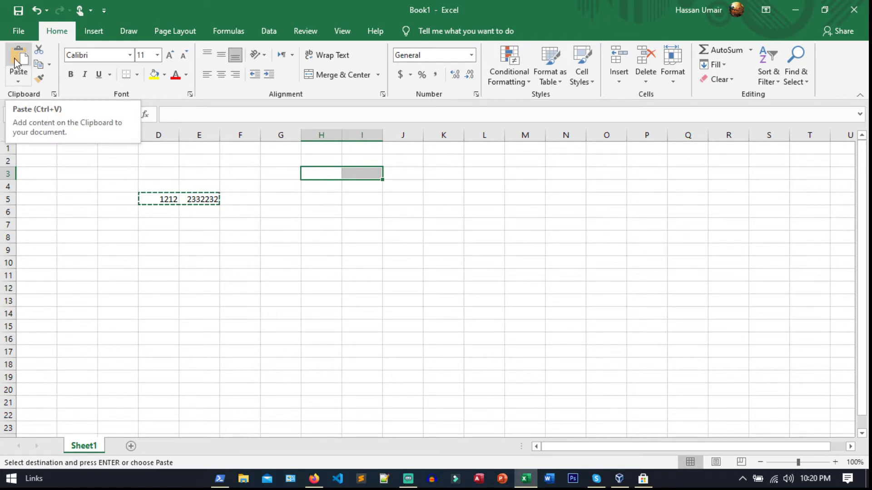
click(18, 84)
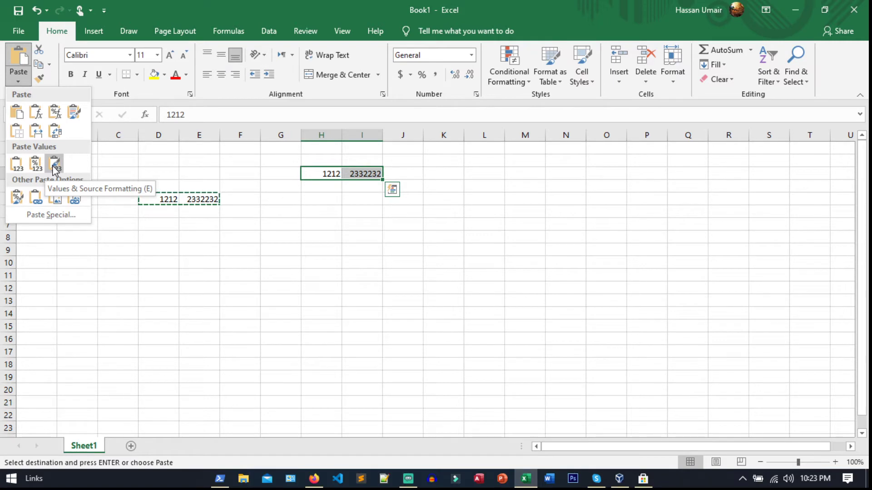
click(49, 68)
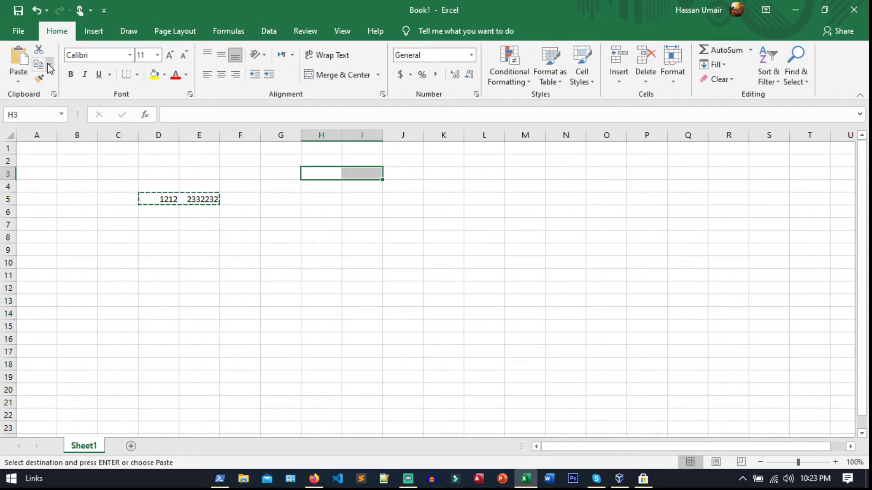
click(49, 68)
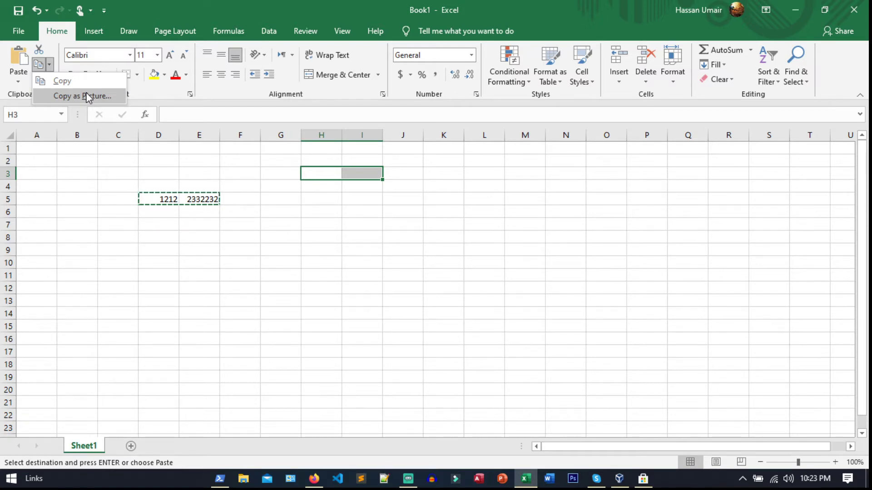
click(8, 103)
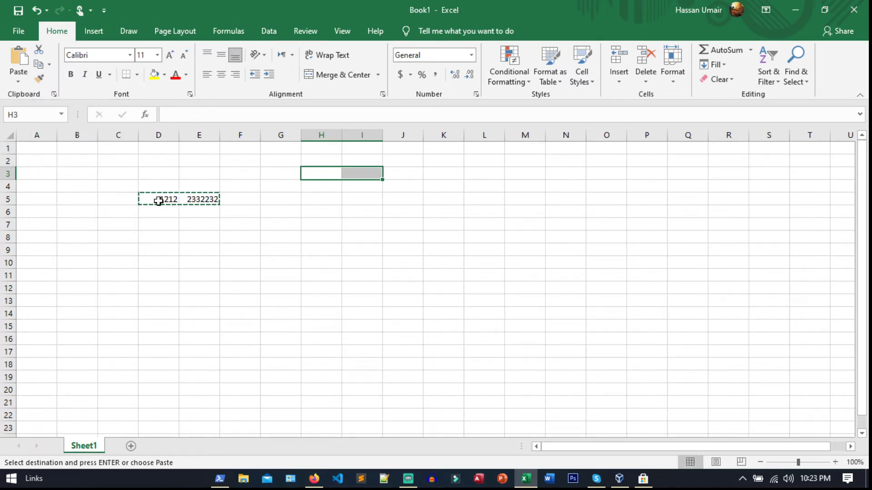
Step: Apply borders around all cells and a yellow fill to D5:E5
drag(159, 199, 196, 199)
key(ctrl+v)
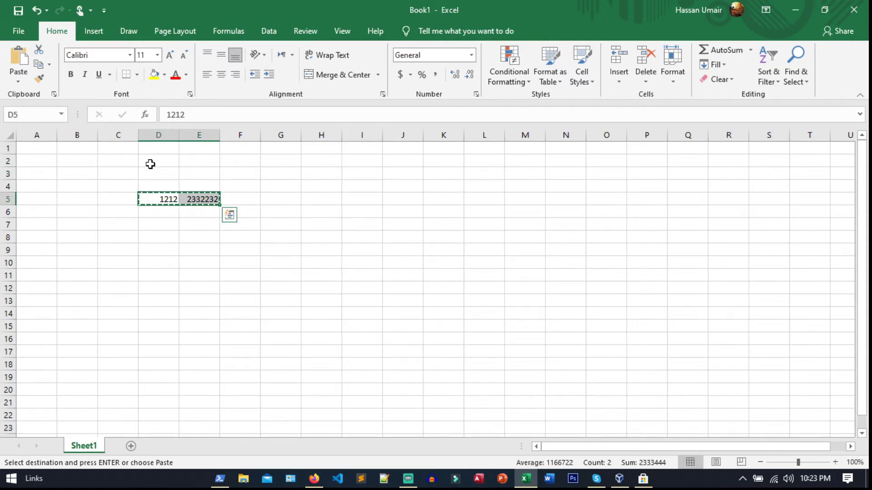
click(137, 75)
click(149, 198)
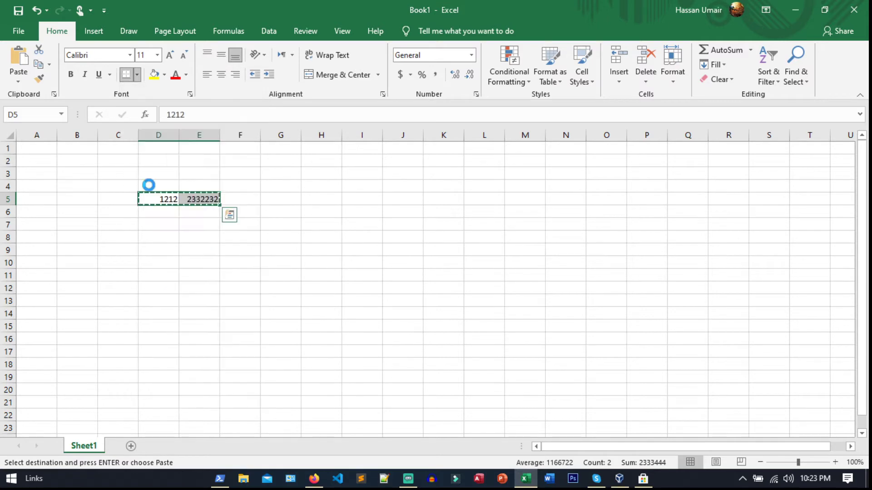
click(155, 74)
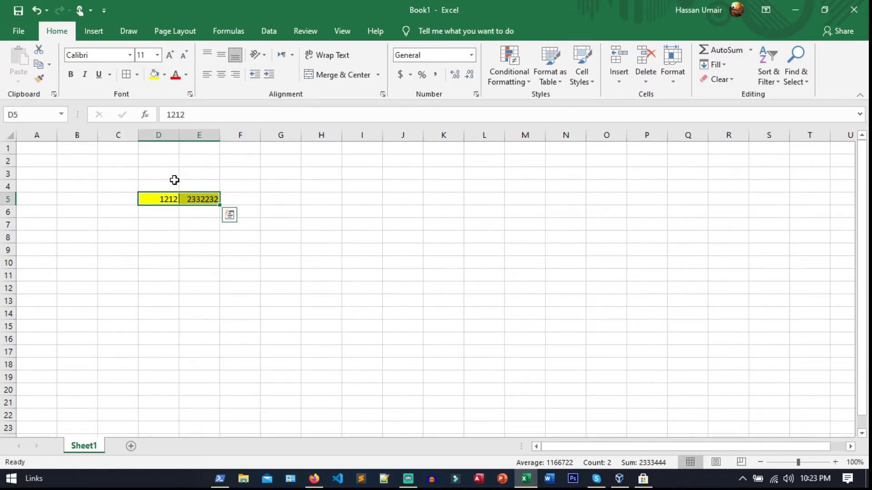
Step: Copy the formatting of D5:E5 onto the empty cells G3:H3 with Format Painter
double_click(37, 81)
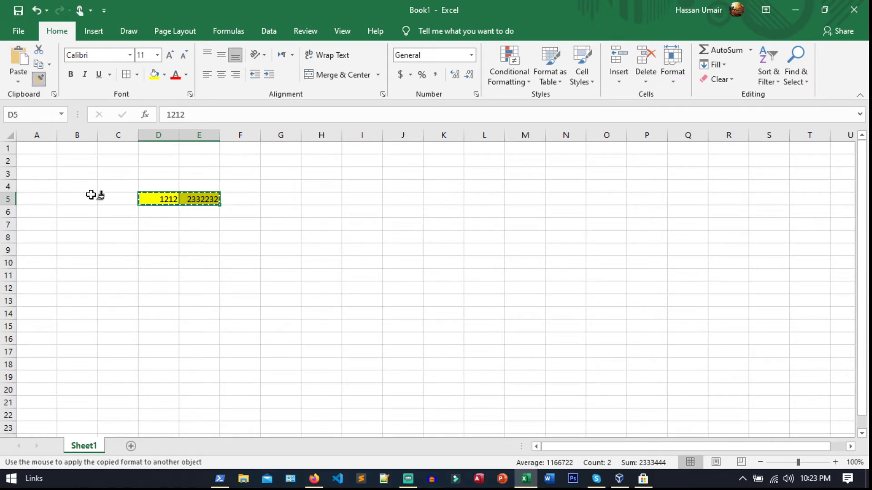
click(149, 198)
drag(151, 197, 201, 195)
key(Escape)
double_click(39, 78)
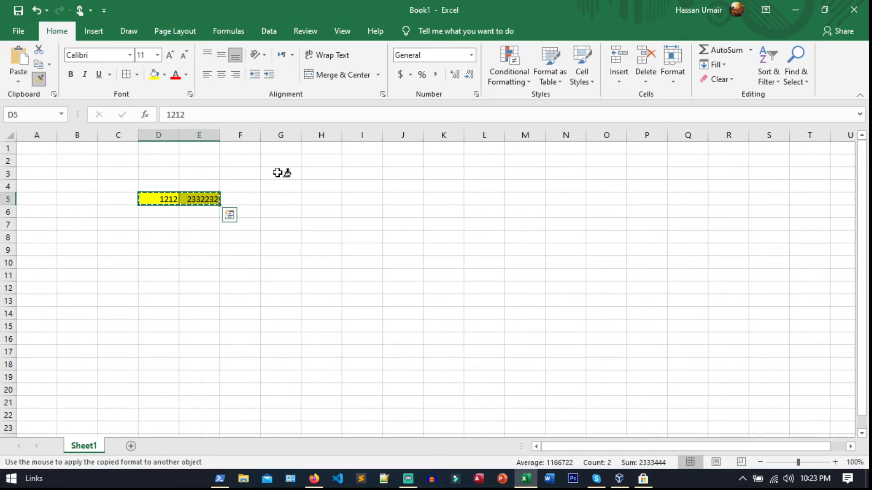
drag(277, 172, 321, 172)
click(304, 213)
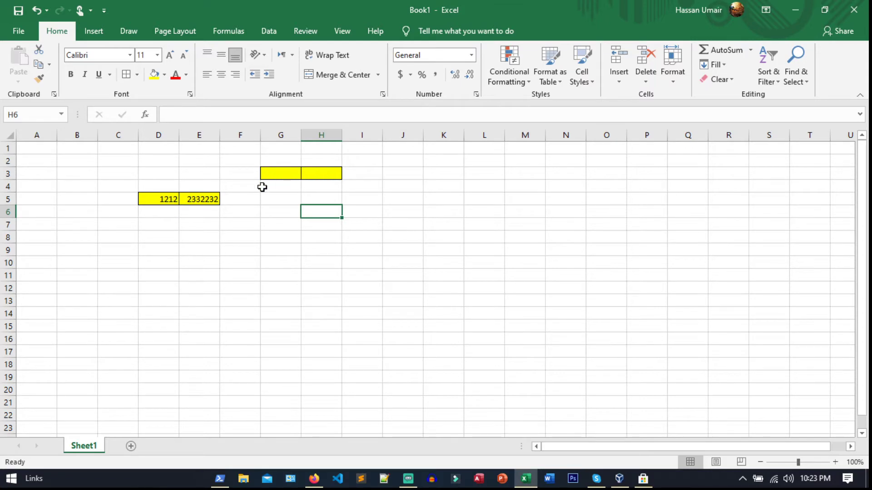
Step: Move the numbers from D5:E5 to the yellow cells G3:H3 with cut and paste, and clear their contents there
drag(282, 176, 317, 173)
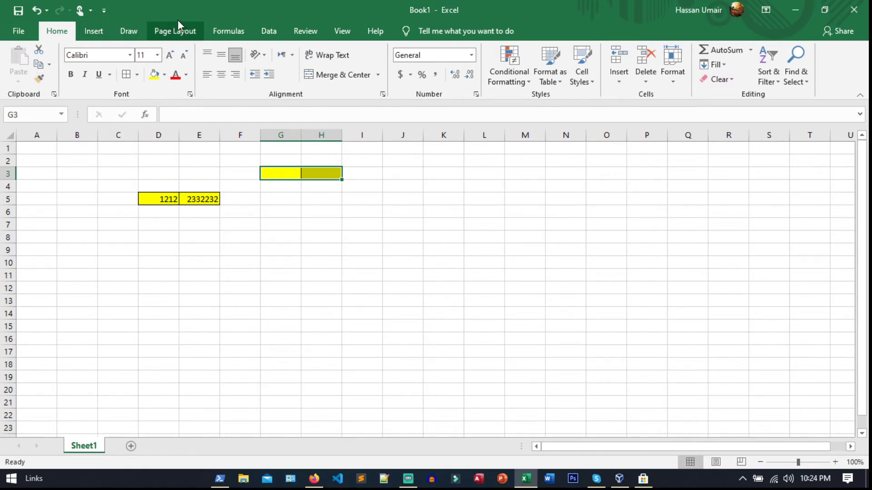
drag(160, 198, 195, 200)
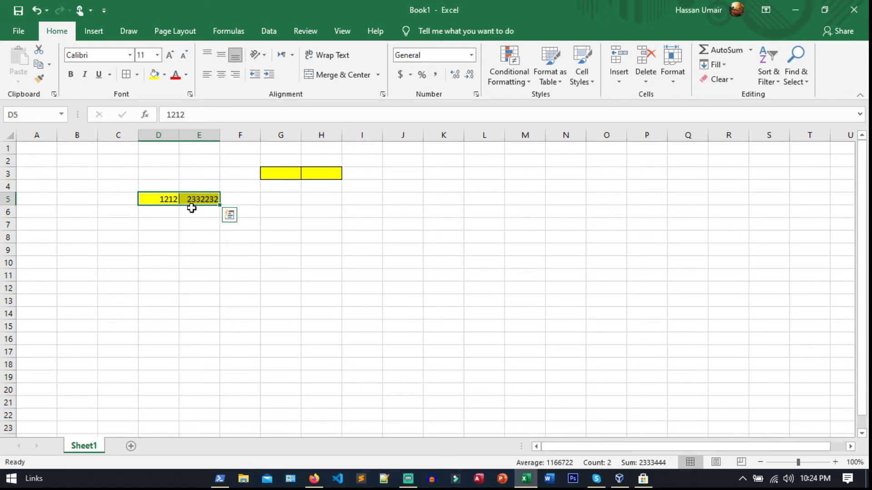
click(39, 50)
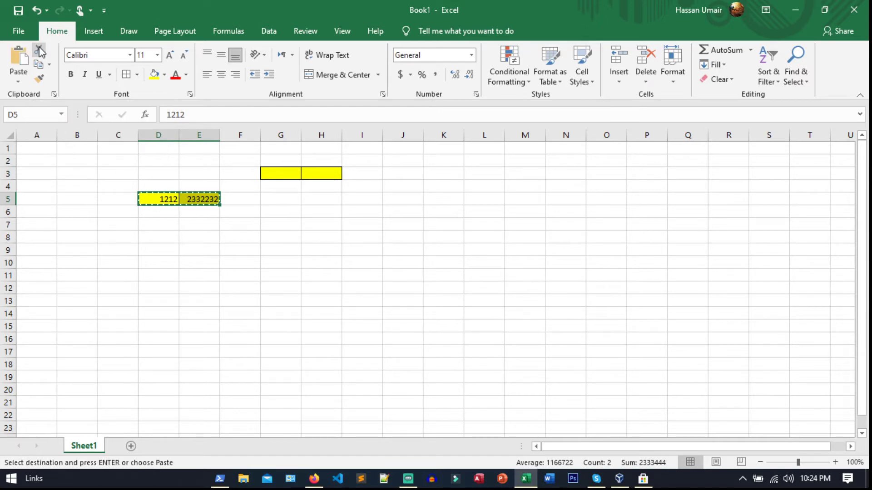
click(275, 175)
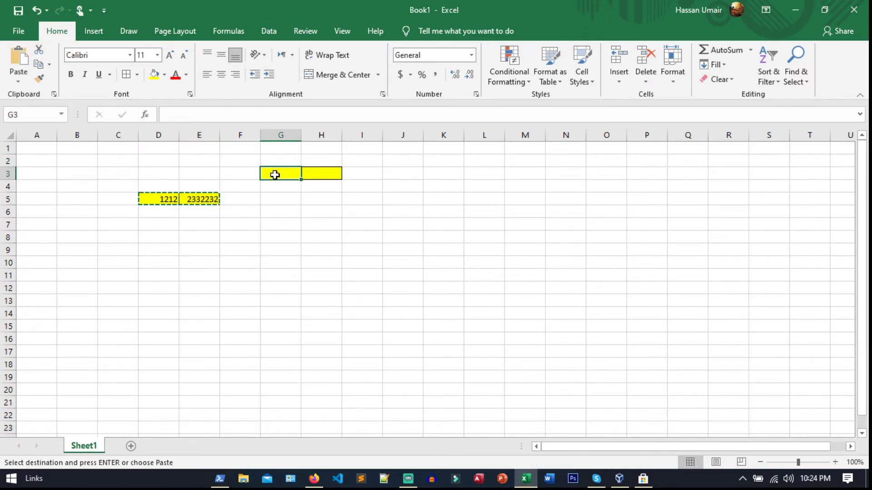
click(20, 58)
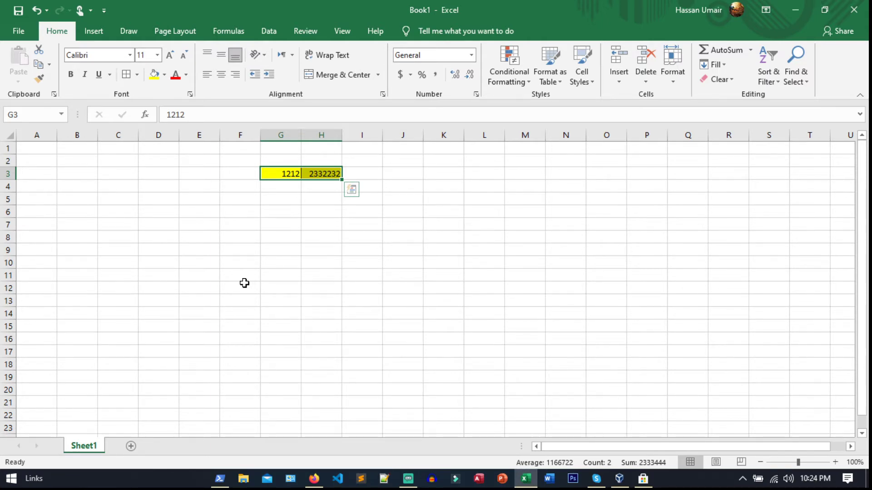
key(Delete)
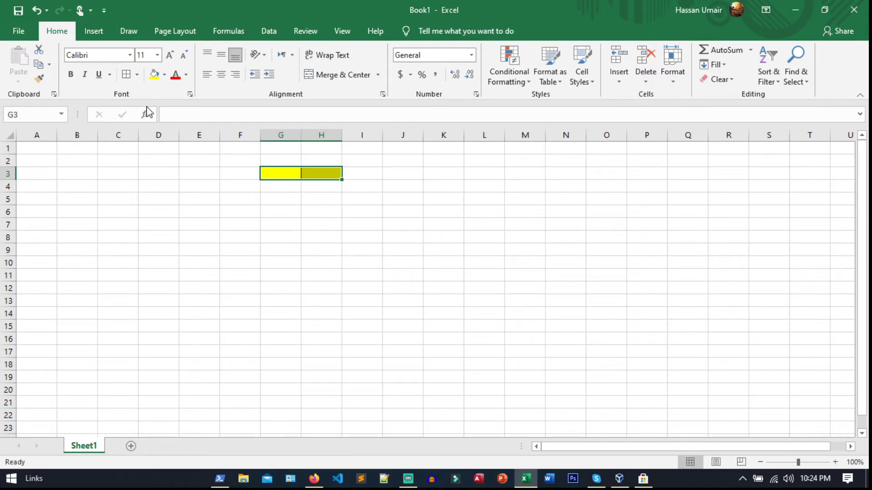
Step: Select G3:H3 and examine the available fonts and font sizes without changing them
drag(287, 173, 319, 177)
click(130, 56)
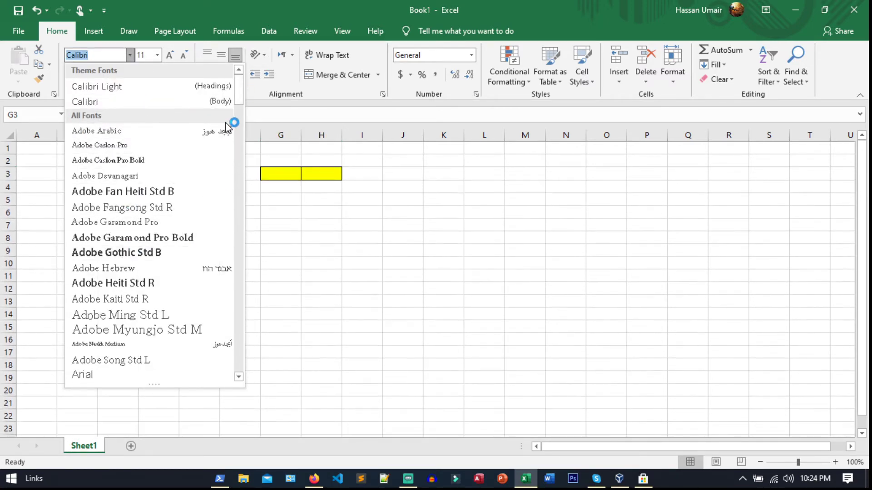
drag(242, 88, 248, 132)
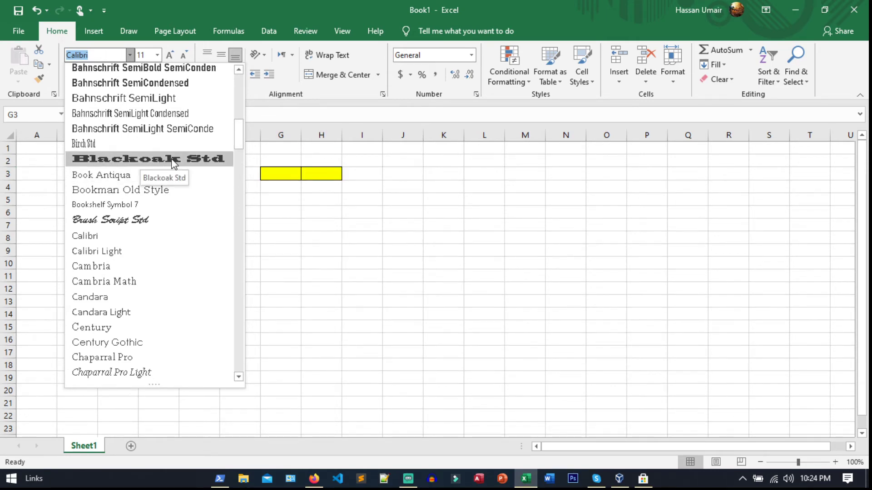
click(158, 55)
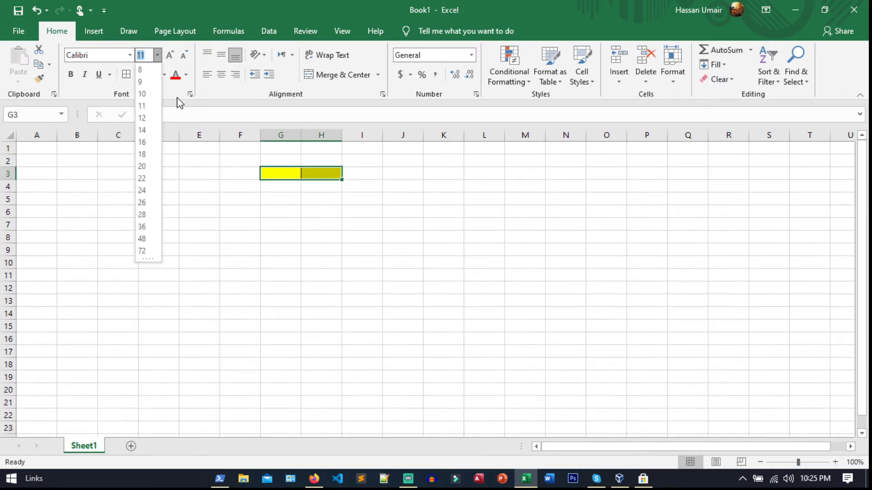
click(176, 57)
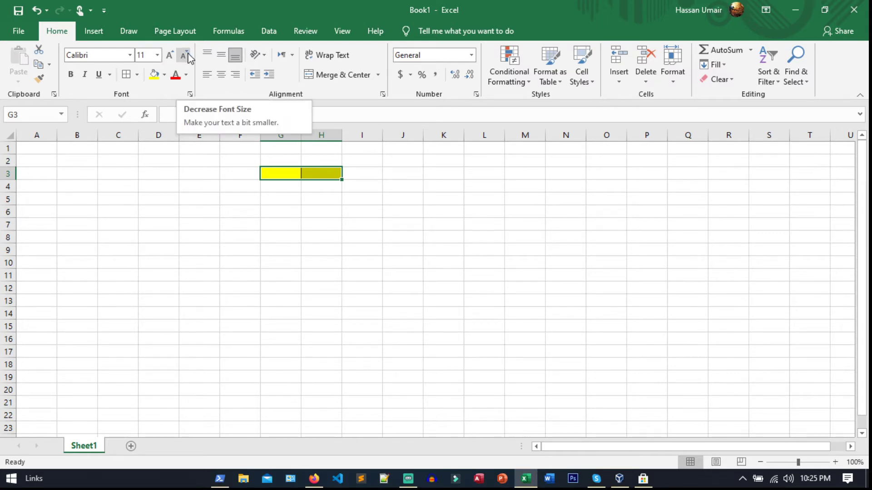
click(157, 55)
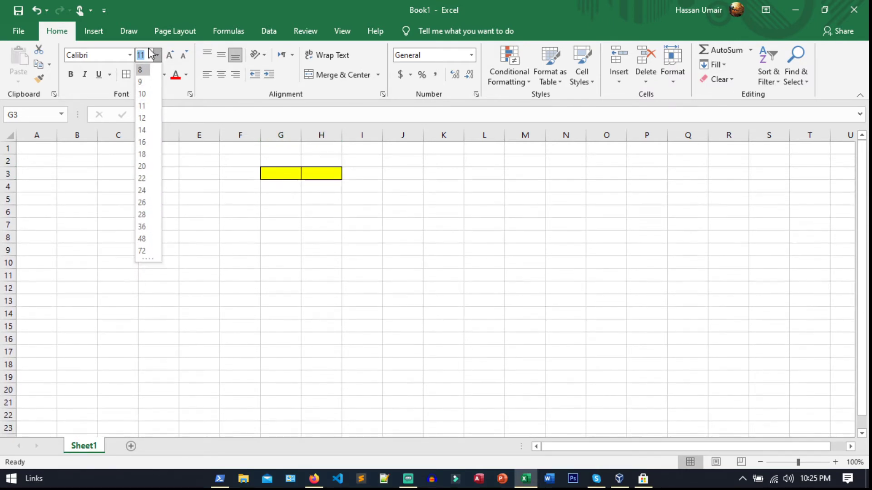
click(222, 2)
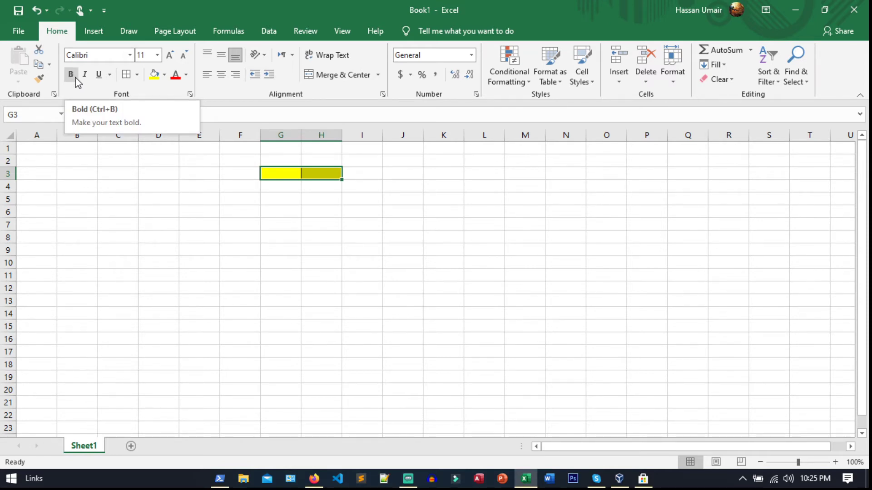
Step: Enter the text "Normal Text" in cell B3
click(286, 175)
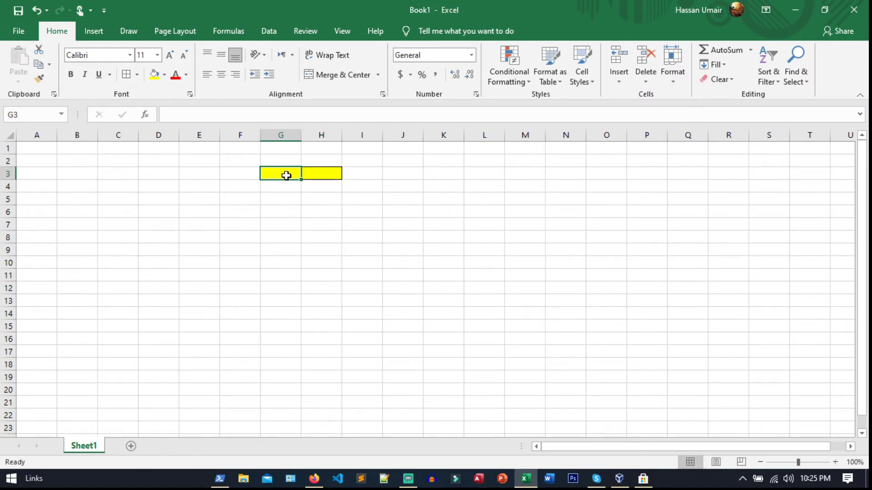
click(73, 177)
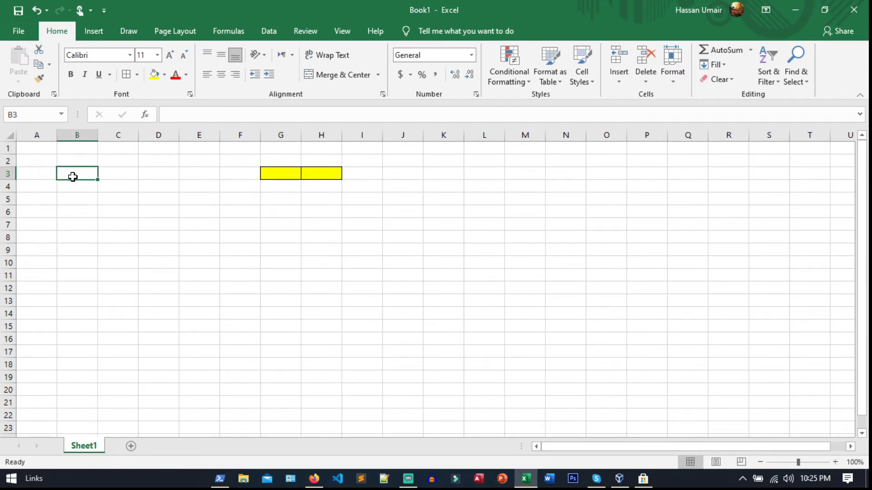
text(Normal)
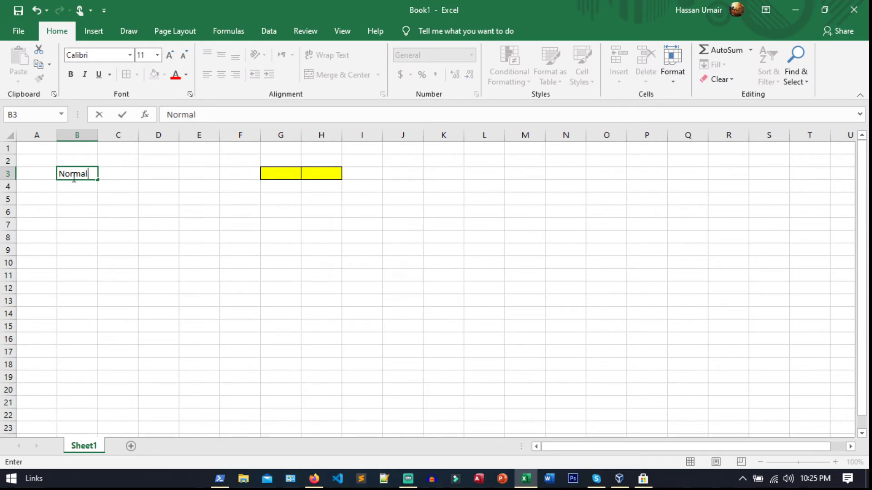
text( Text)
key(Return)
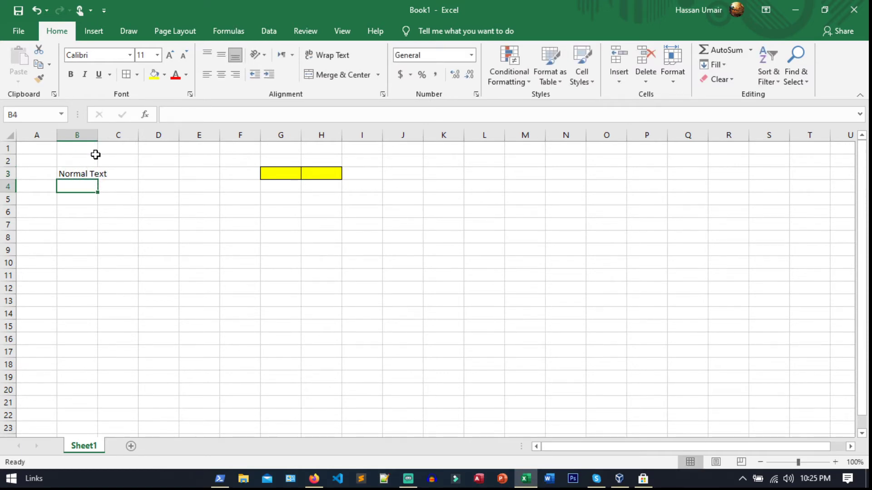
Step: Try bold and italic in turn on the text in B3, removing each format again
click(76, 172)
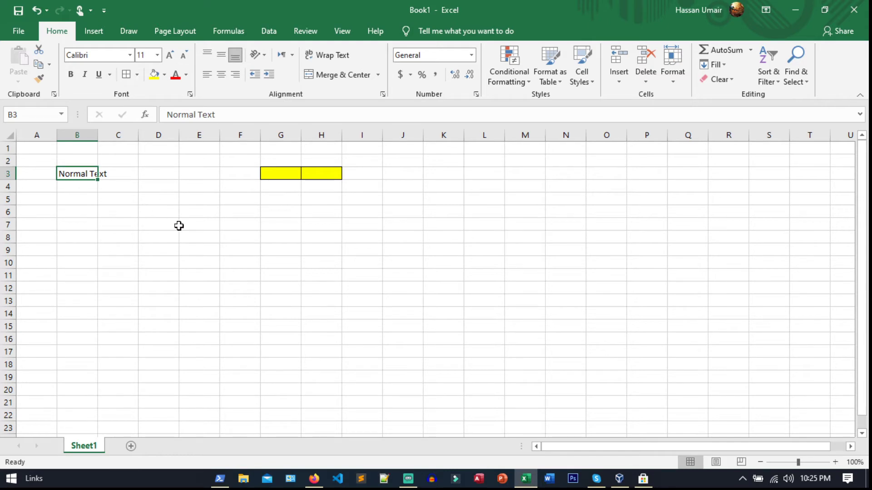
click(71, 75)
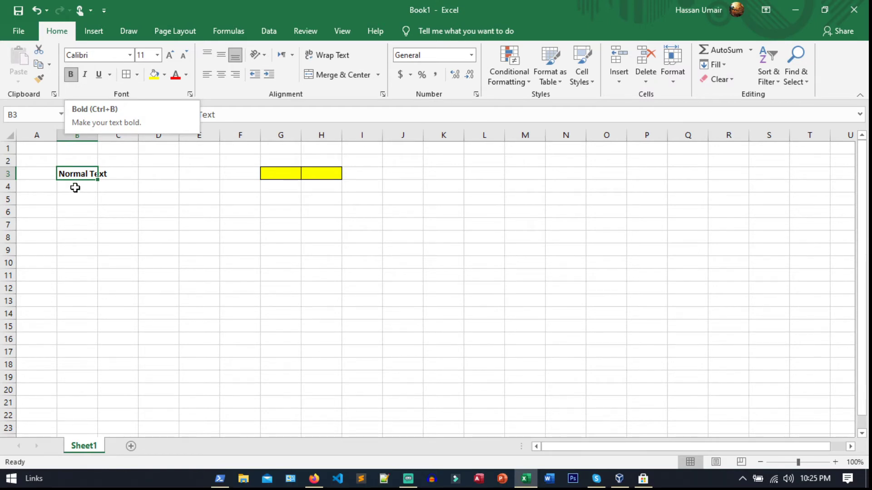
click(71, 75)
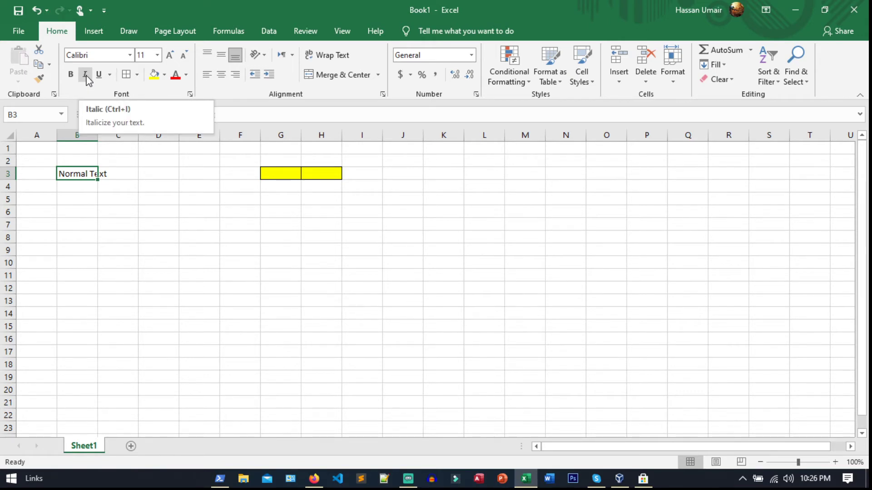
click(89, 81)
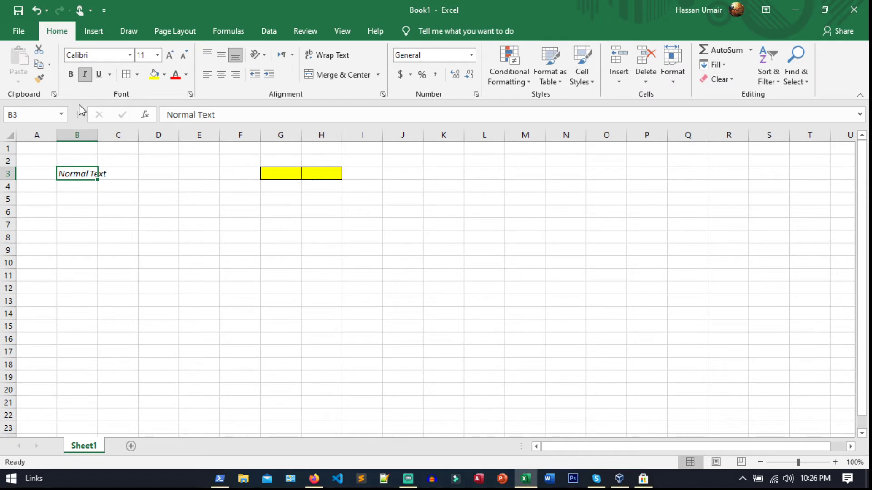
click(86, 77)
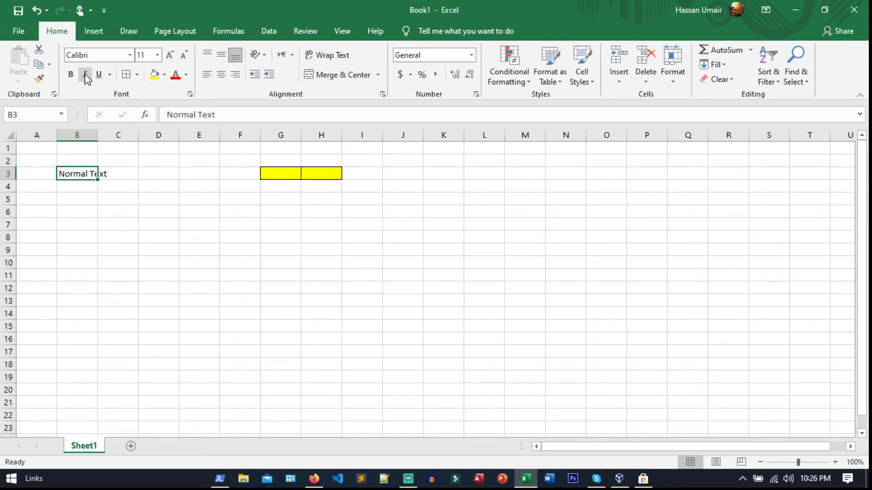
Step: Try a single underline on the text in B3 and remove it again
click(110, 76)
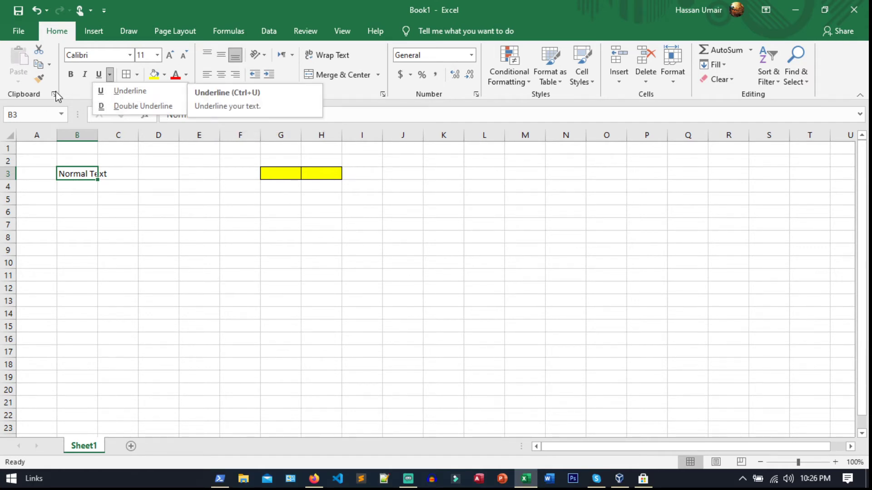
click(75, 94)
click(98, 76)
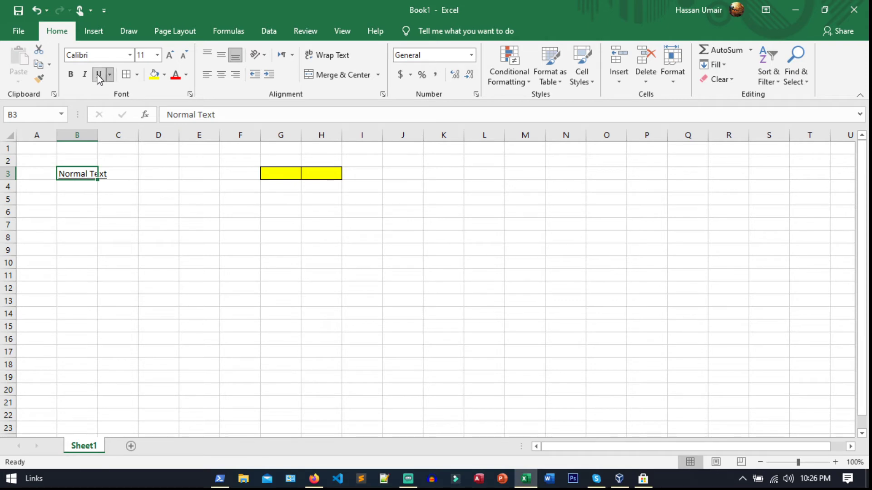
click(100, 185)
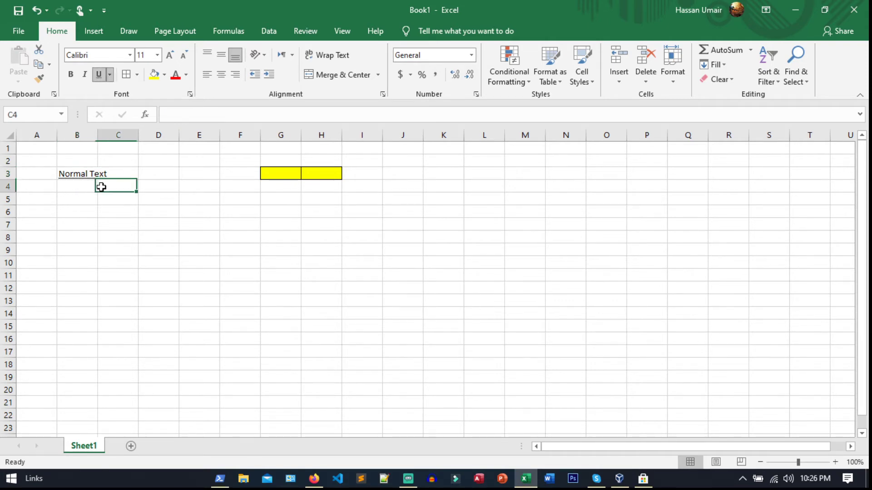
click(71, 173)
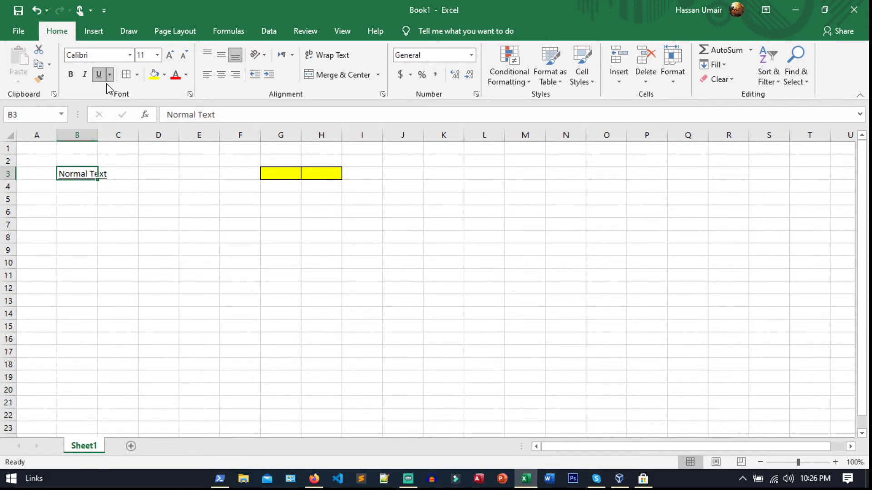
click(102, 75)
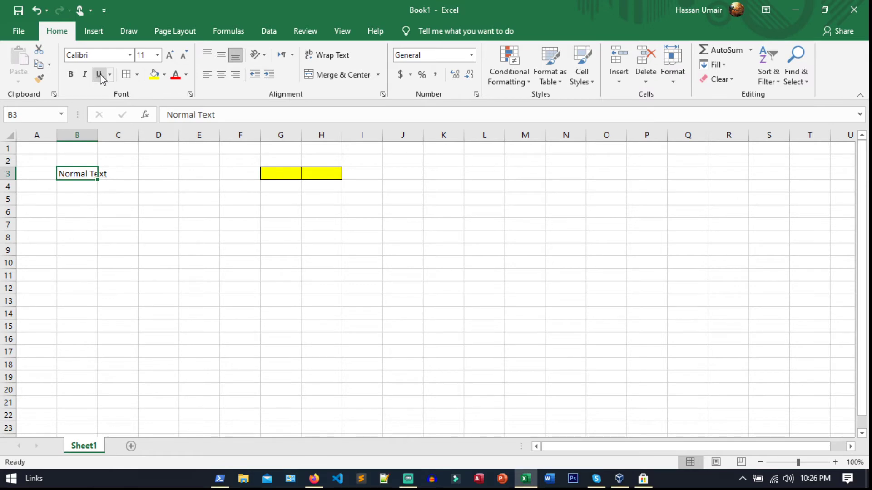
click(103, 199)
click(148, 177)
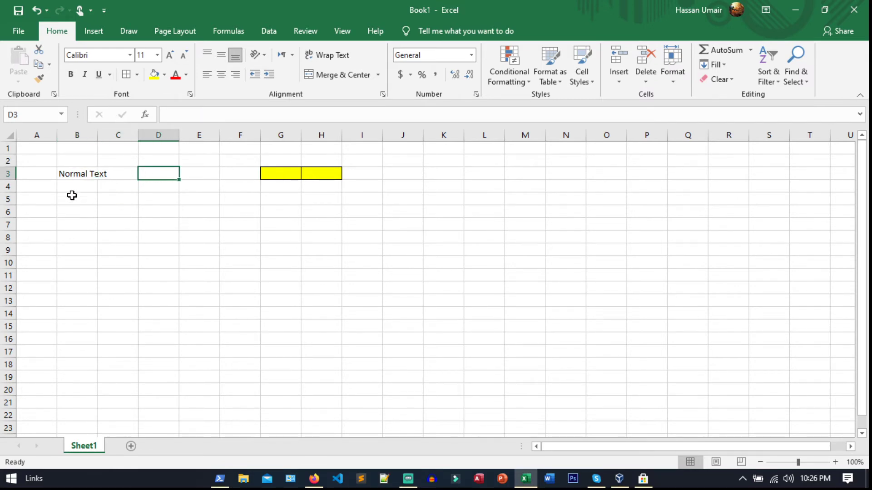
Step: Apply all borders to cells B5:C5 and extend them to the whole range B5:C12
drag(72, 195, 128, 201)
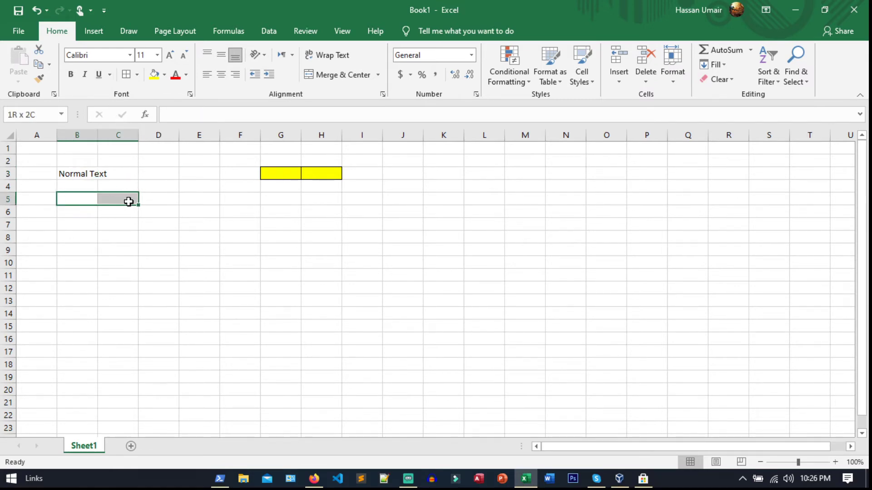
click(128, 75)
click(201, 318)
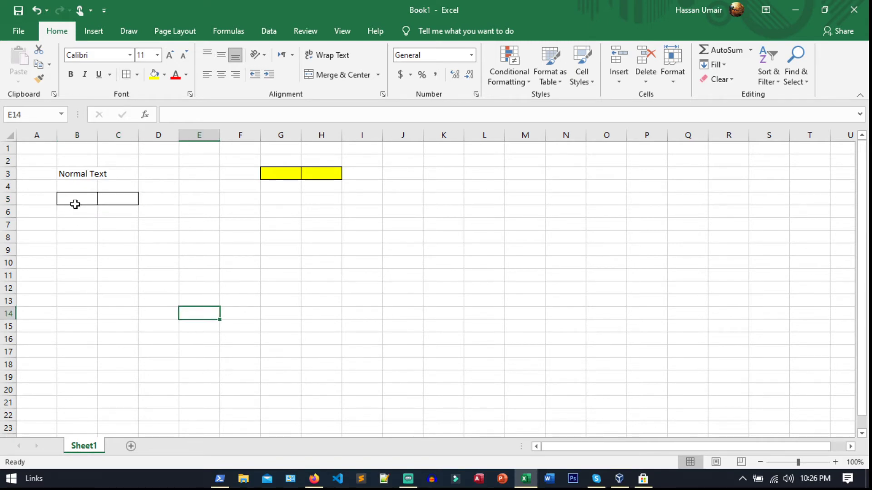
mouse_move(75, 204)
mouse_down()
mouse_move(107, 199)
mouse_move(111, 291)
mouse_up()
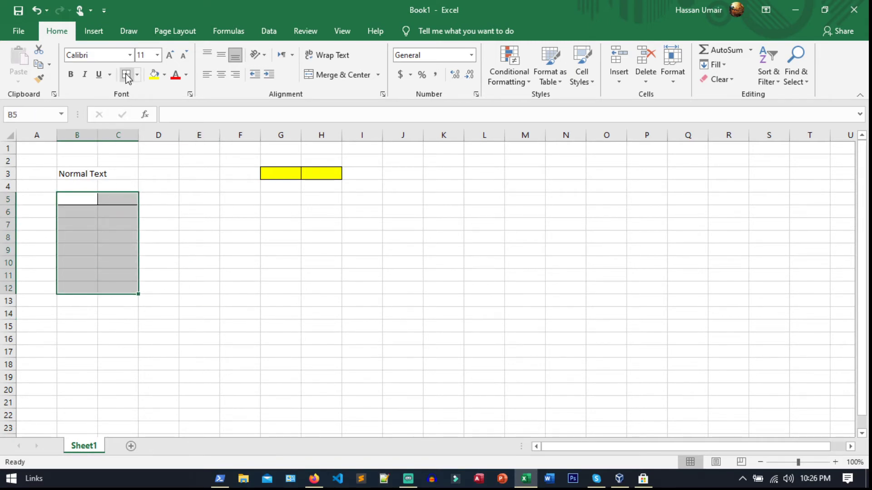
click(127, 76)
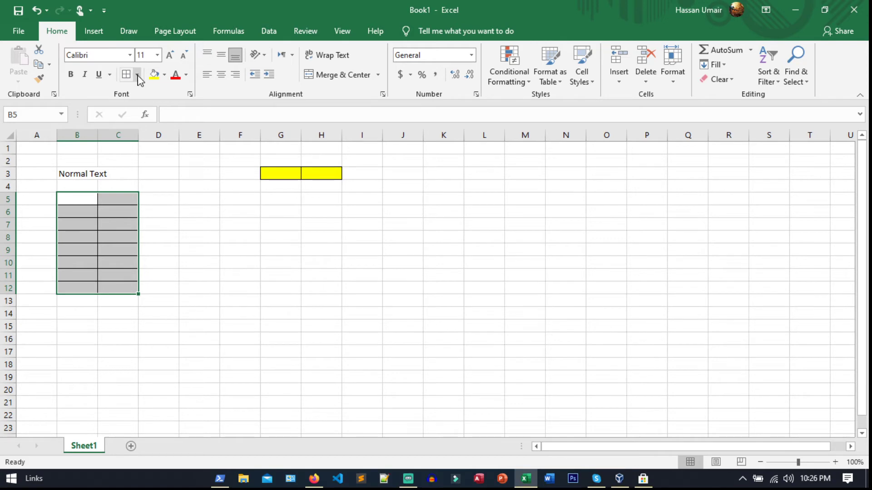
Step: Apply the right border and the left border in turn to the range B5:C12
click(138, 76)
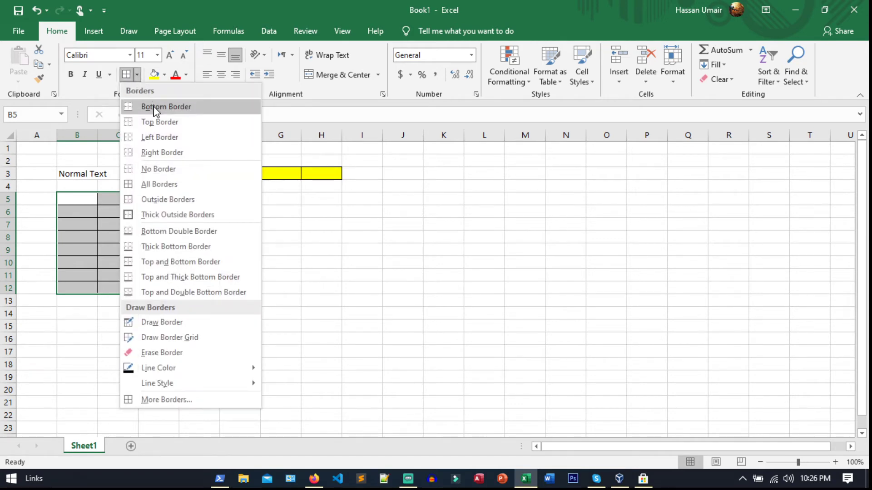
click(172, 154)
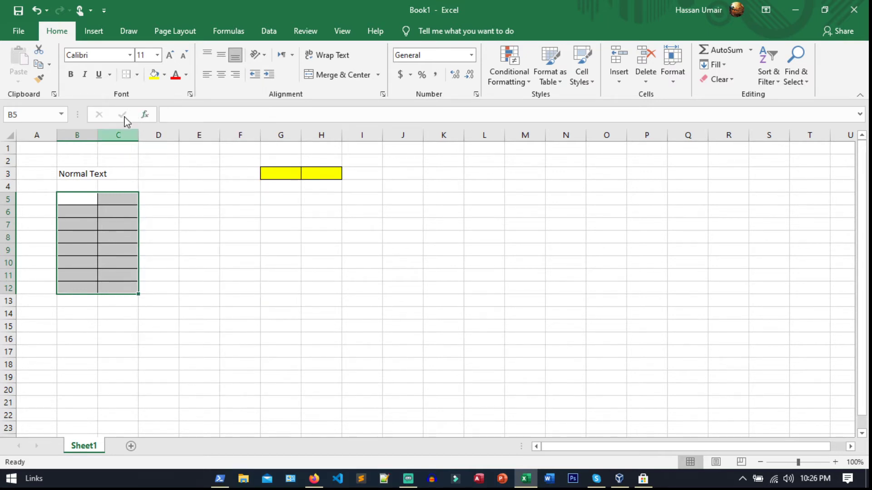
click(137, 74)
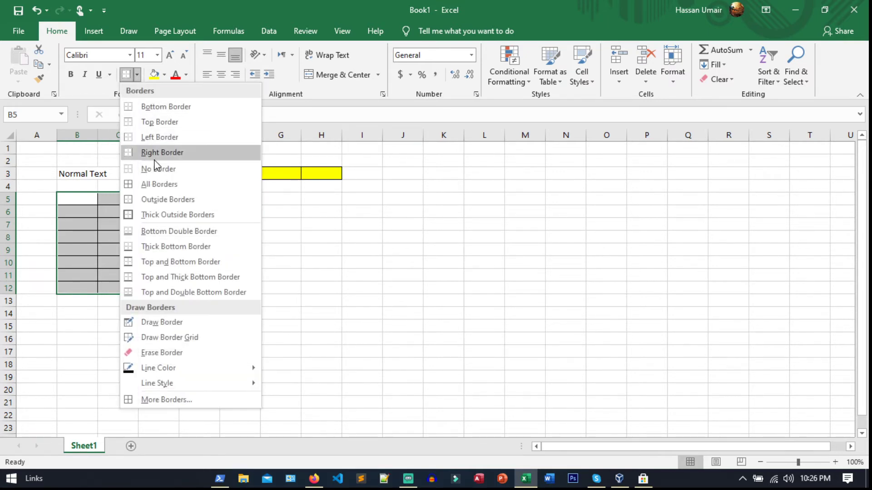
click(133, 137)
click(226, 213)
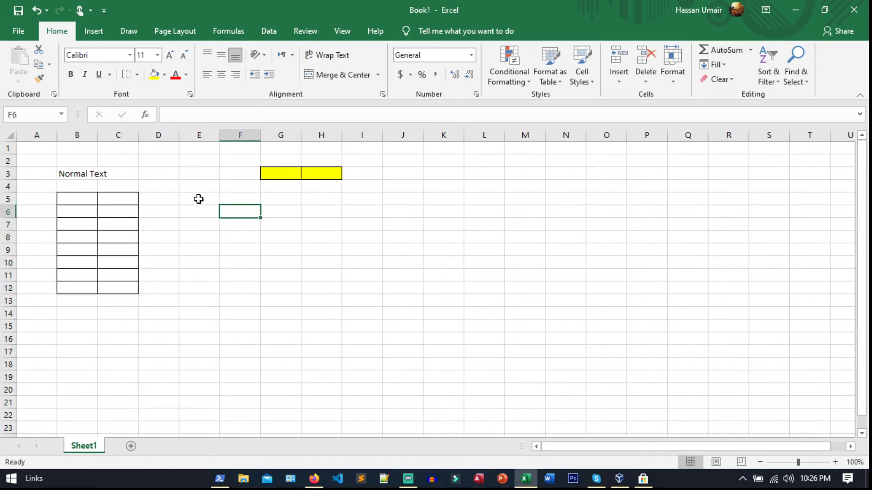
Step: Add a left border to the range E5:F12
drag(199, 198, 233, 287)
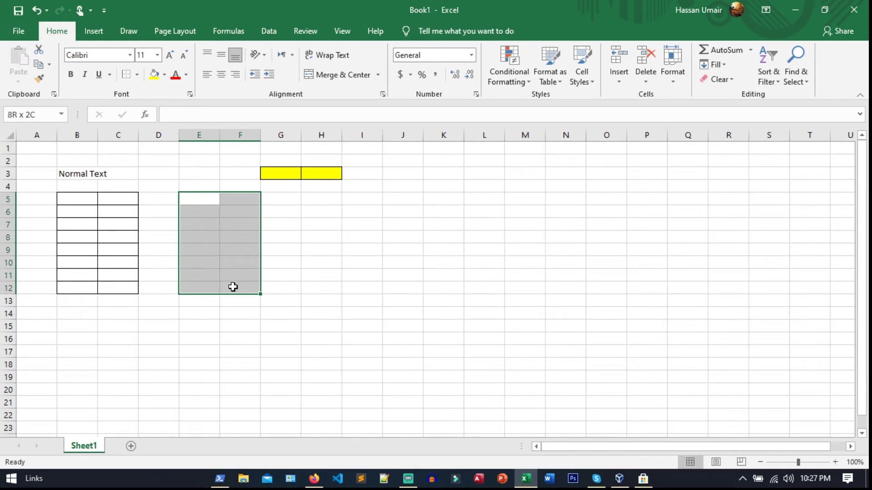
click(137, 74)
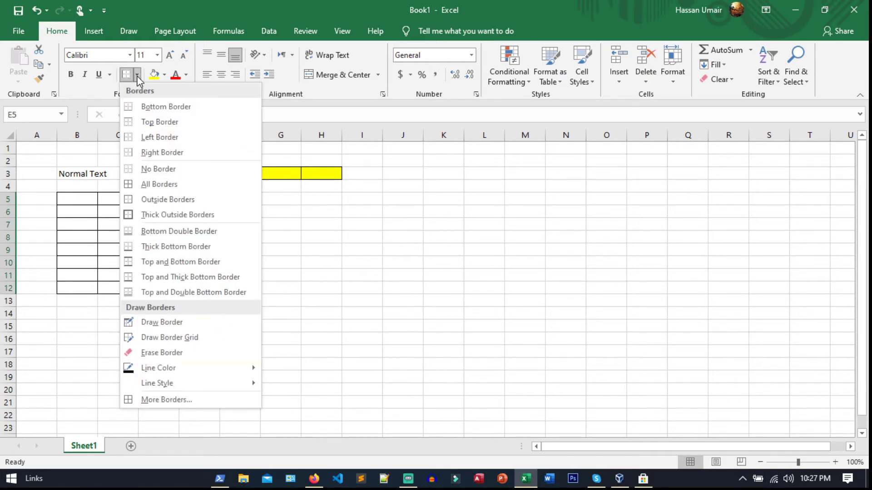
click(133, 139)
click(249, 354)
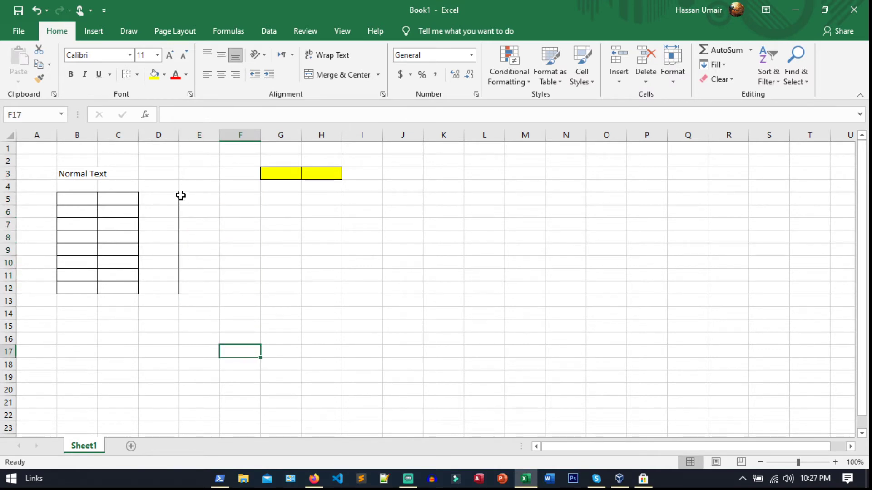
drag(181, 195, 233, 284)
click(206, 250)
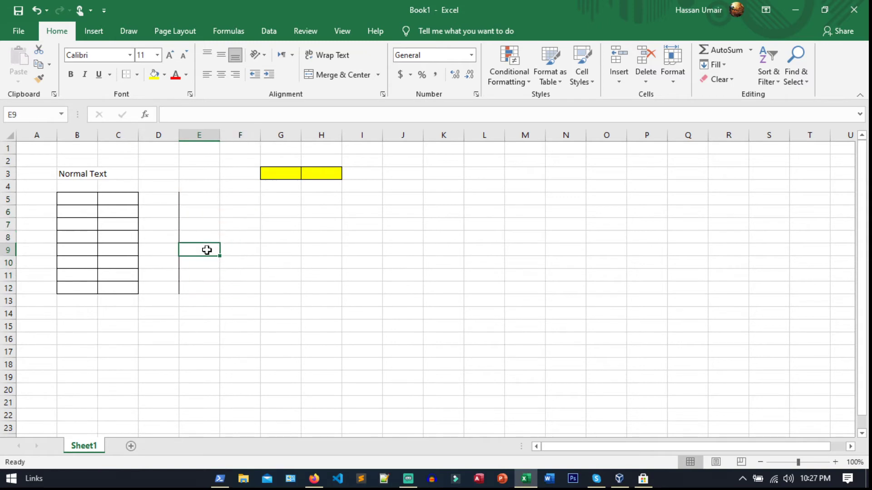
click(194, 200)
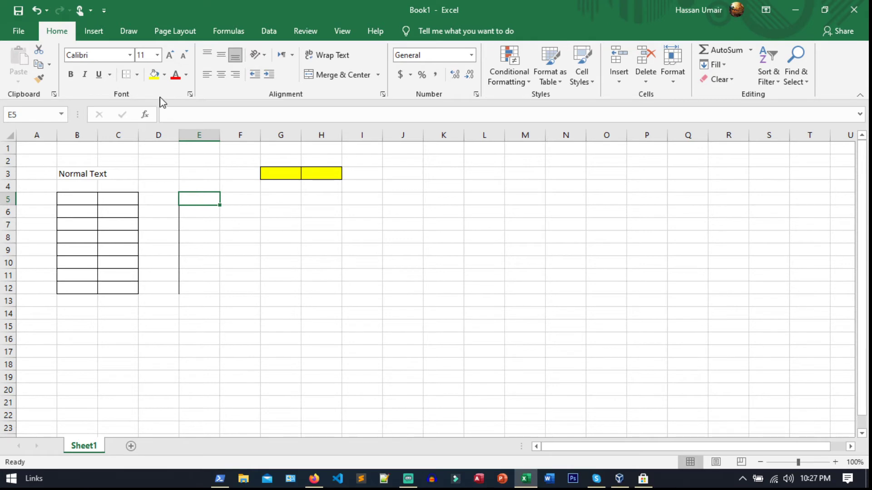
Step: Add a right border to cells F5:F12
click(235, 198)
drag(235, 198, 243, 284)
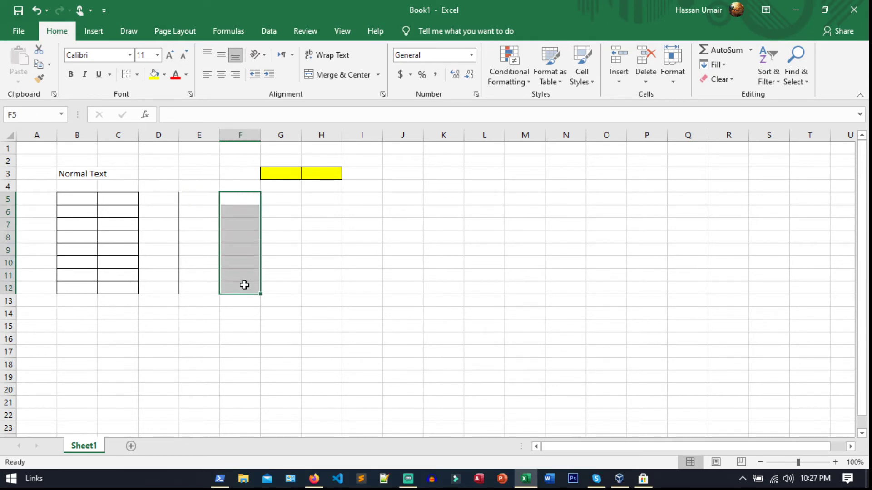
click(137, 75)
click(187, 157)
click(322, 352)
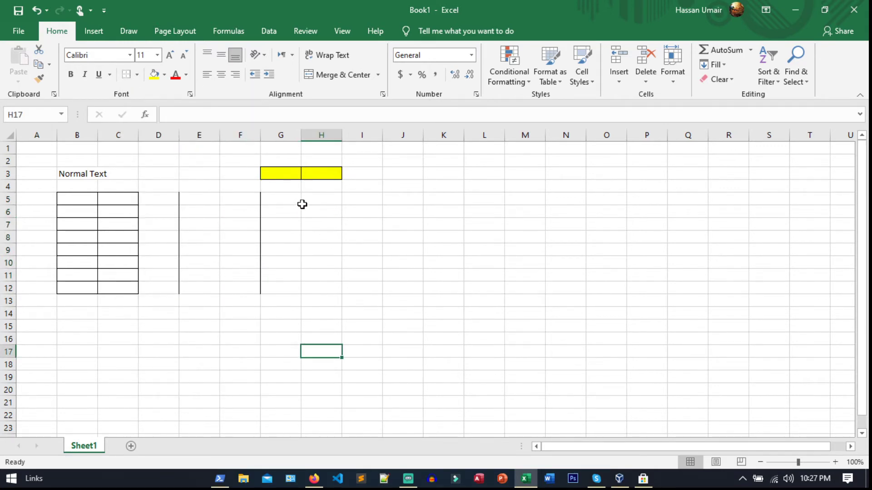
Step: Try a right border and a top border on cells H5:H12
drag(317, 198, 330, 288)
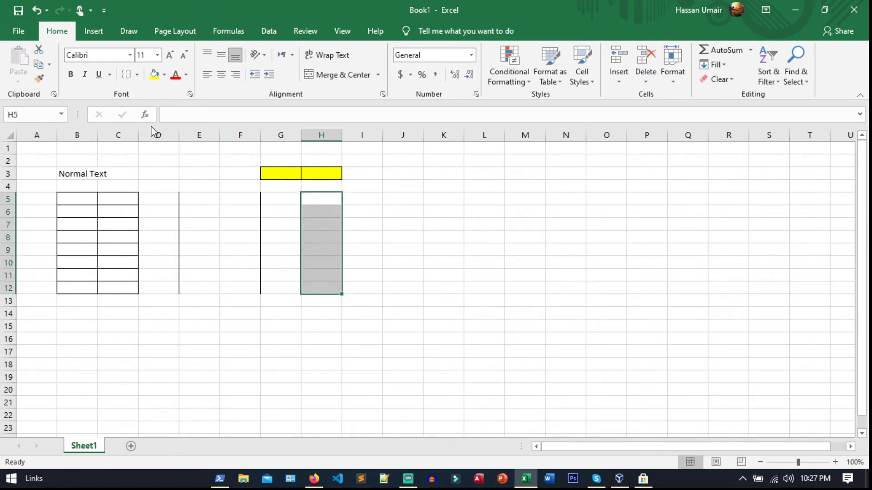
click(136, 75)
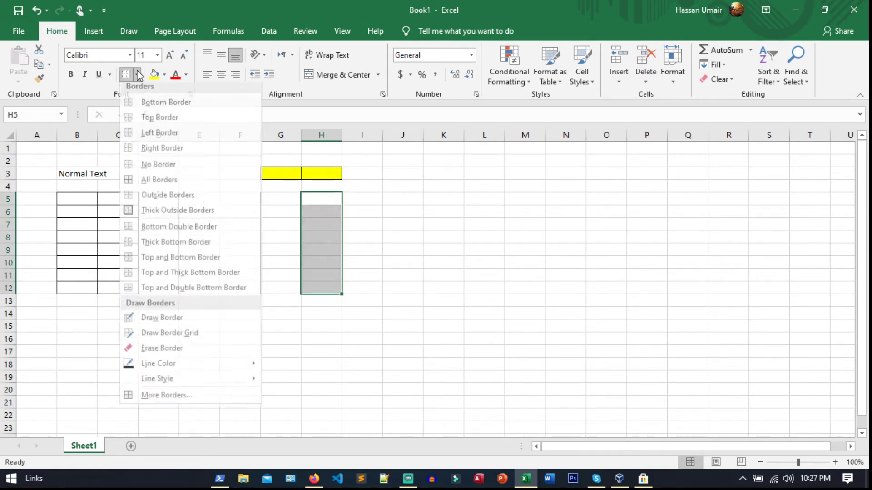
click(162, 122)
click(298, 352)
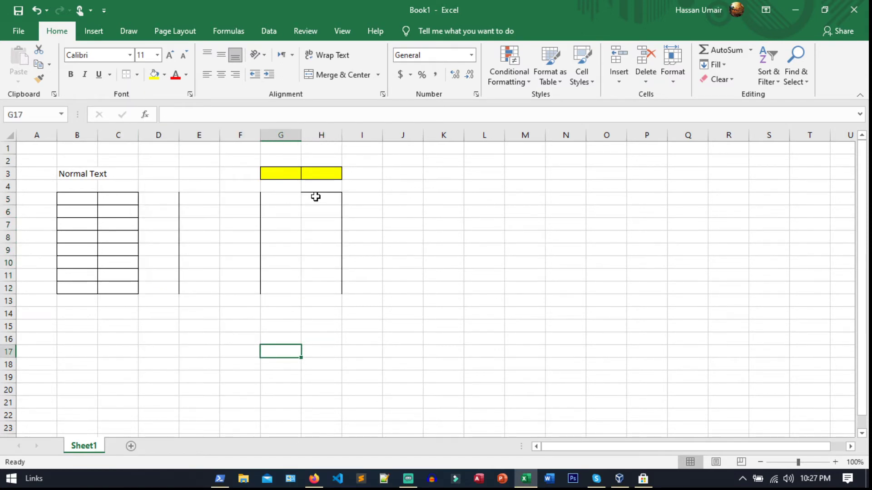
Step: Undo the top and right borders on cells H5:H12
drag(315, 196, 339, 282)
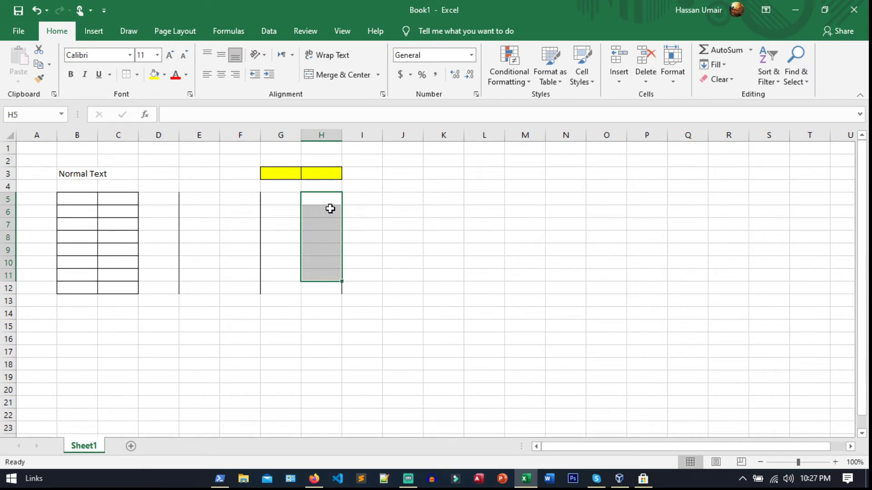
drag(321, 198, 333, 290)
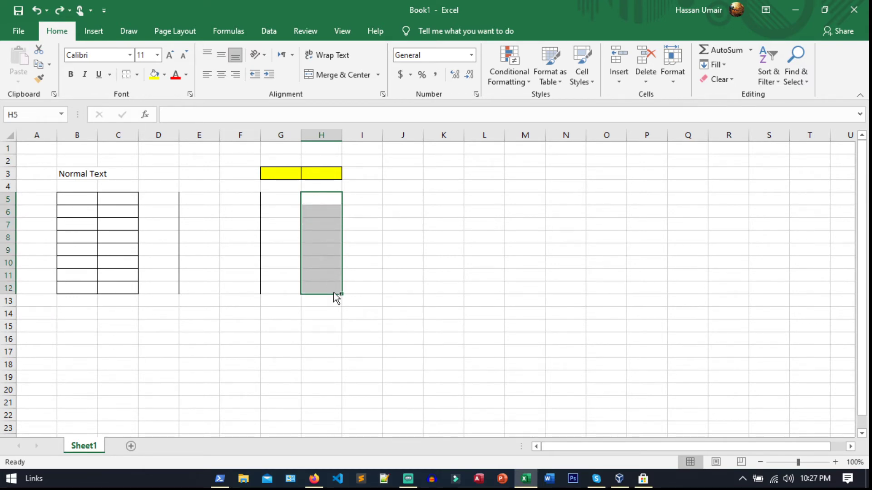
click(290, 223)
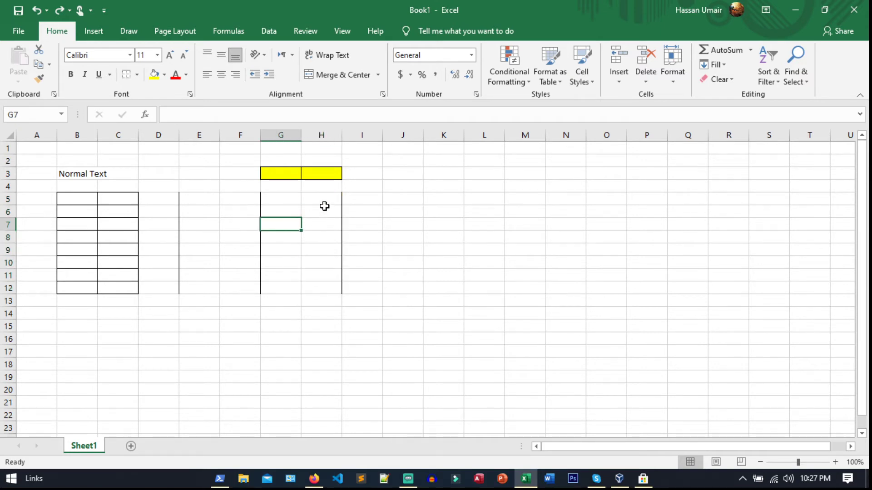
key(ctrl+z)
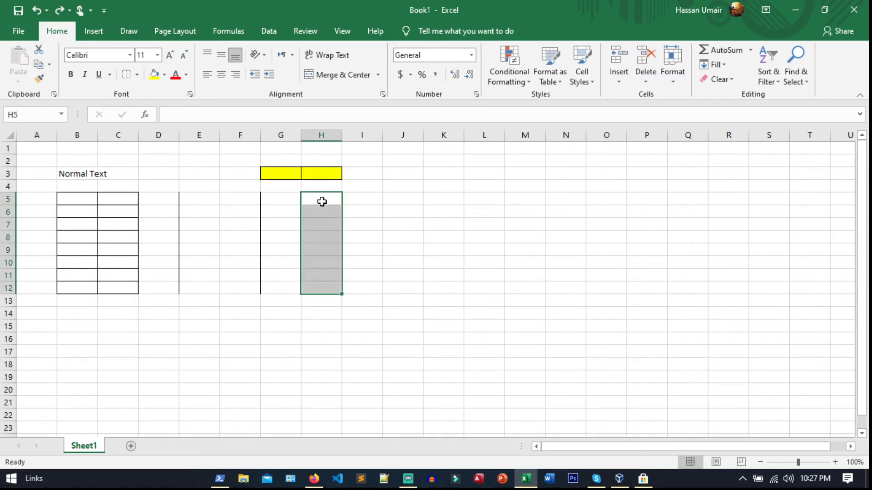
click(267, 200)
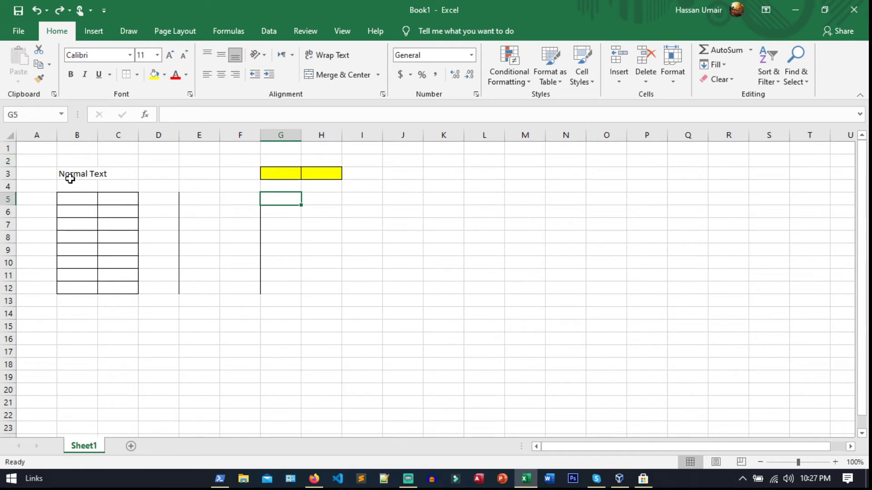
drag(71, 174, 309, 285)
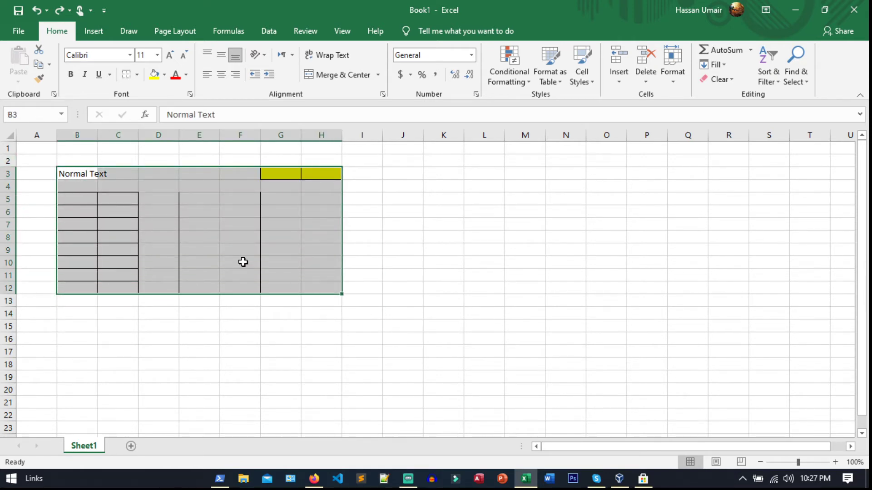
Step: Open the detailed border settings for cell G7 and look through the number, alignment and font formatting options
click(275, 227)
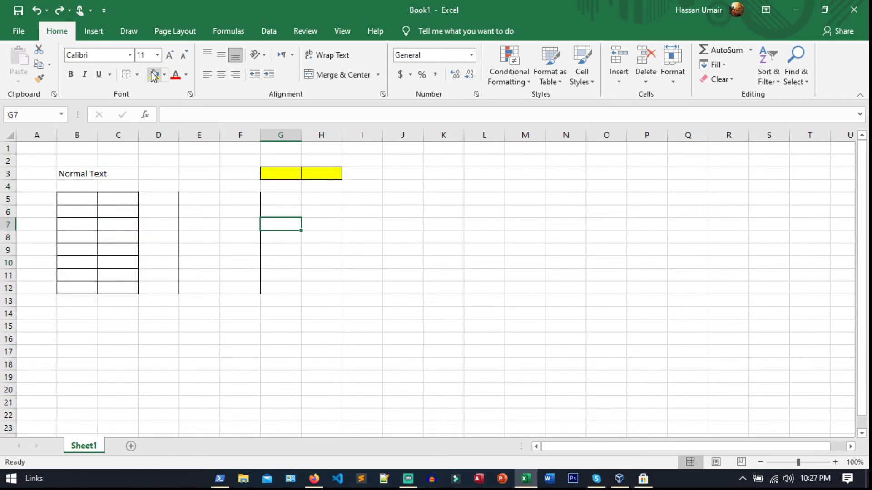
click(138, 74)
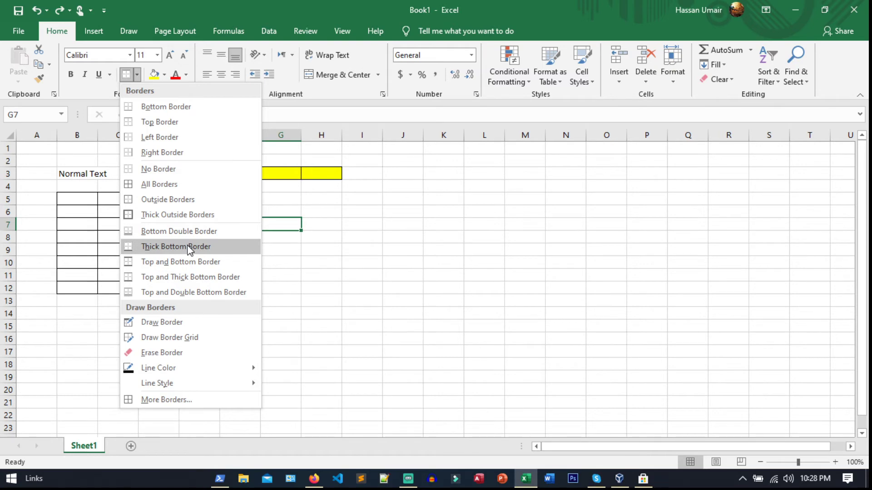
click(187, 398)
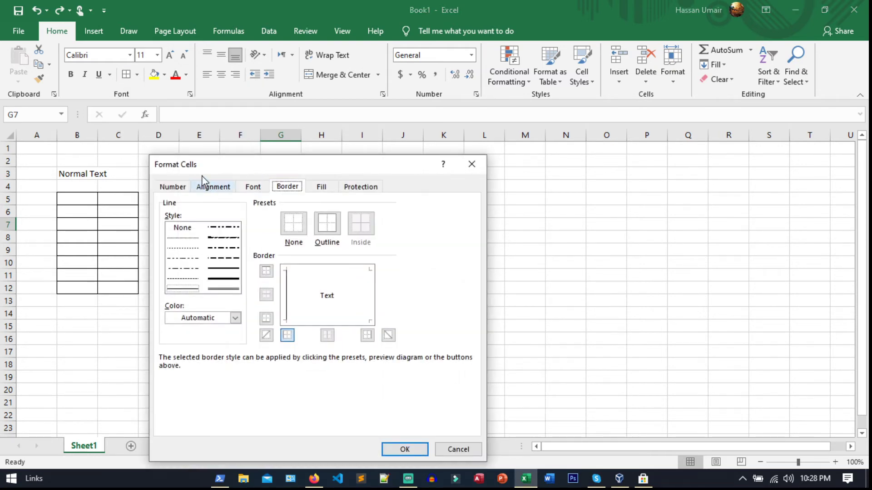
drag(201, 165, 422, 81)
click(394, 103)
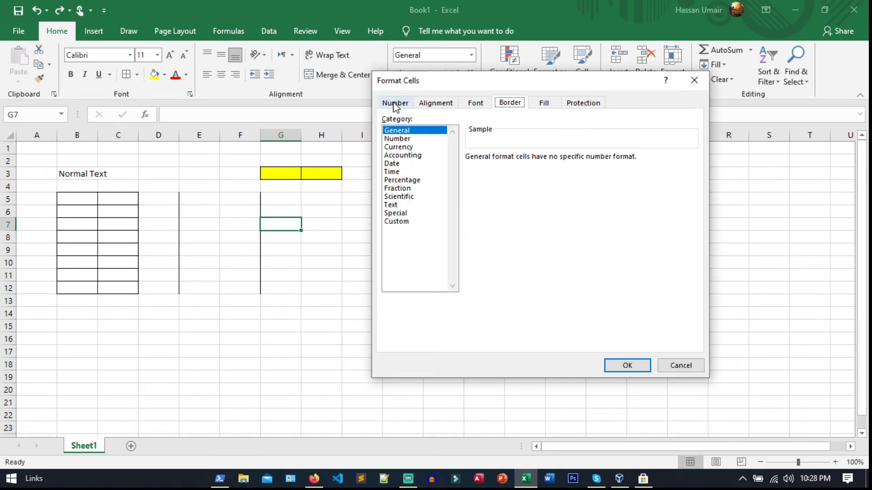
click(435, 103)
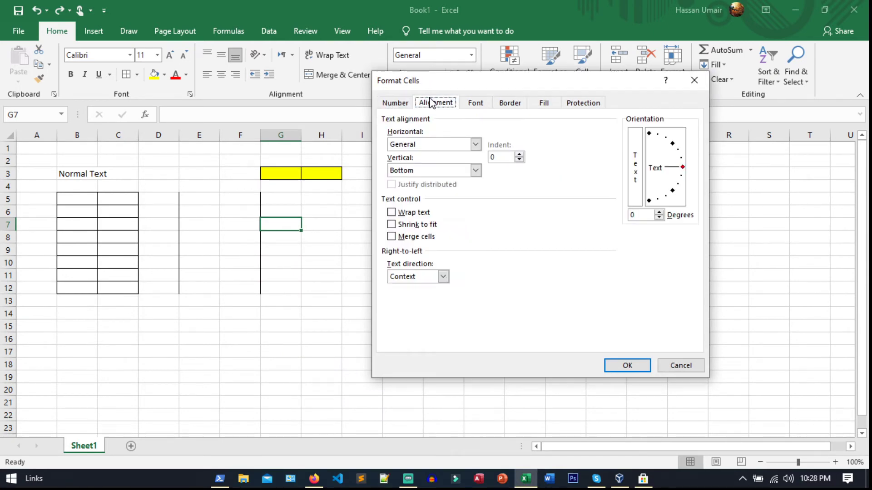
click(476, 102)
click(506, 102)
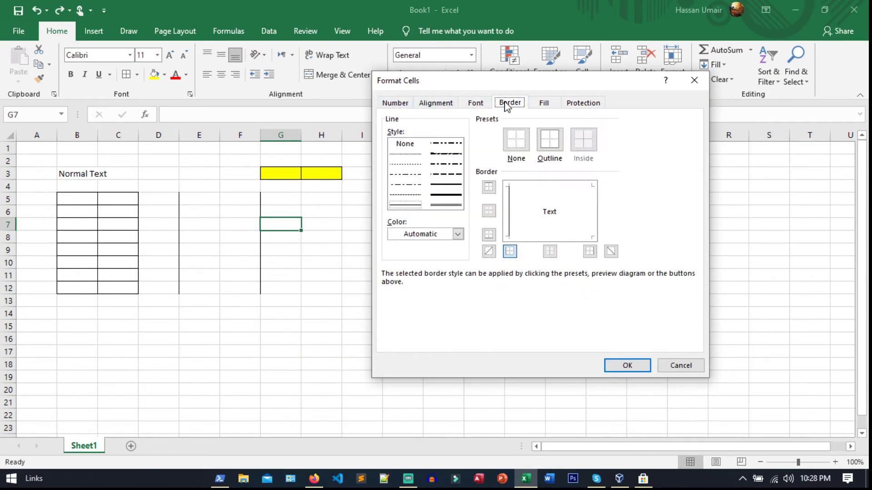
Step: Examine the border line styles and colour choices for cell G7, and close the formatting dialog without applying anything
click(460, 195)
click(457, 234)
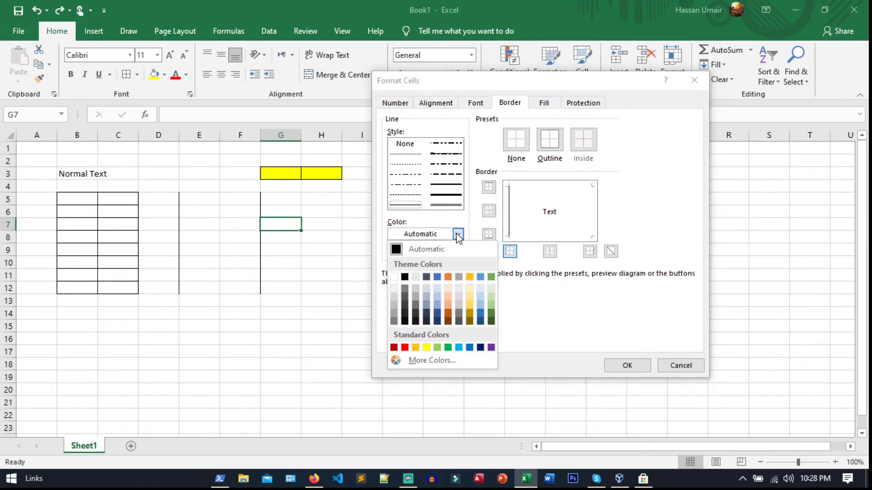
click(604, 294)
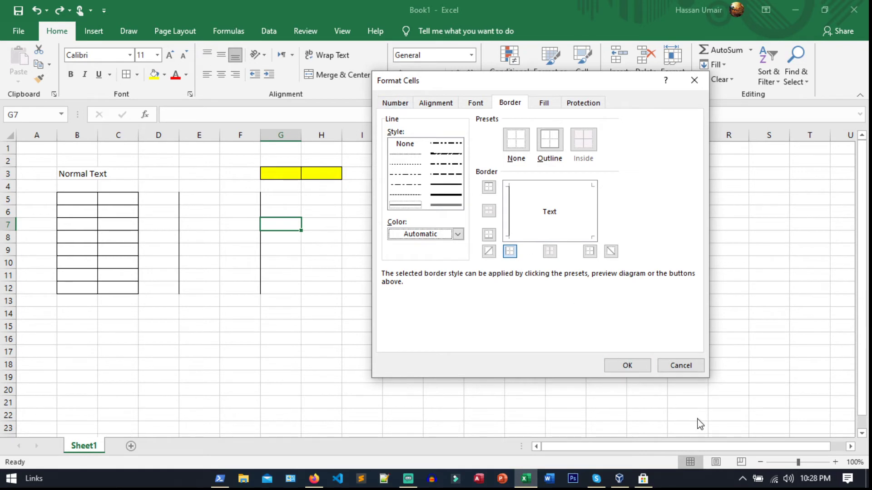
click(685, 366)
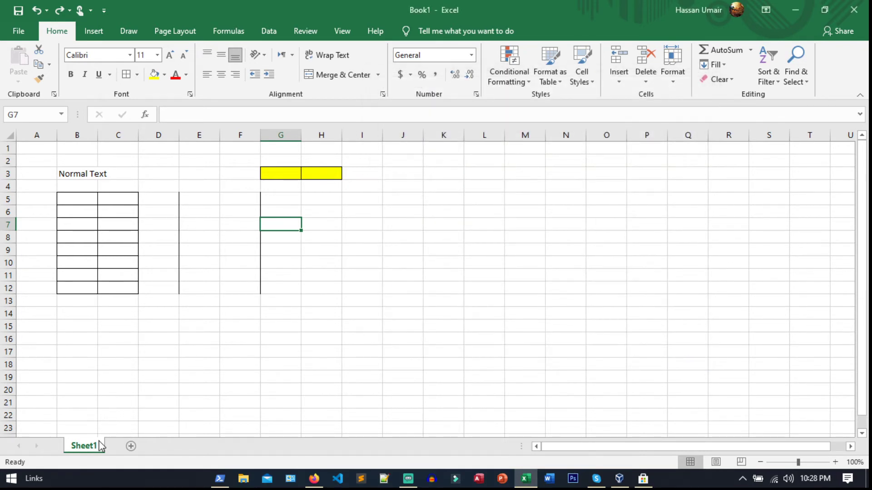
Step: Review the insertable tables, illustrations and charts, including the available sources for inserting a picture
click(99, 30)
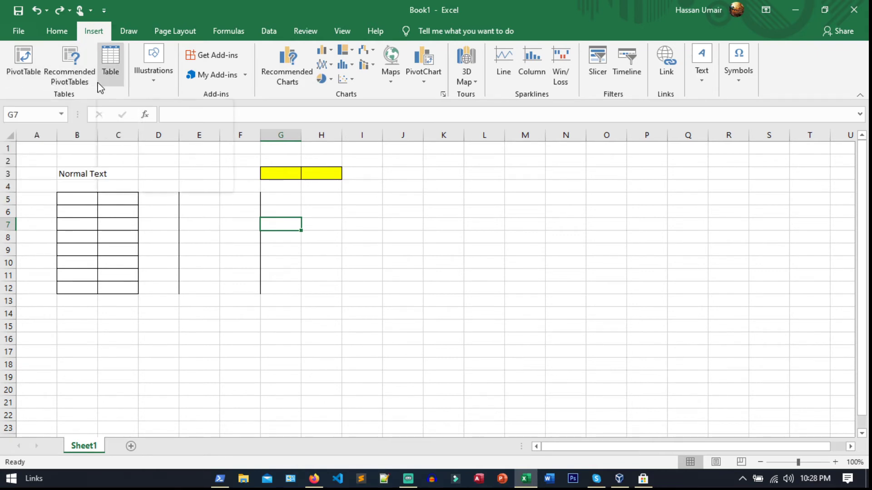
click(152, 80)
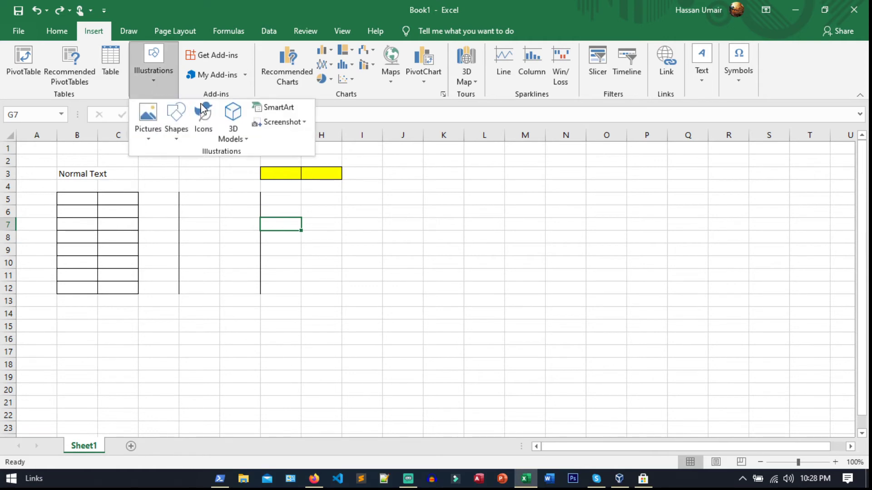
click(273, 2)
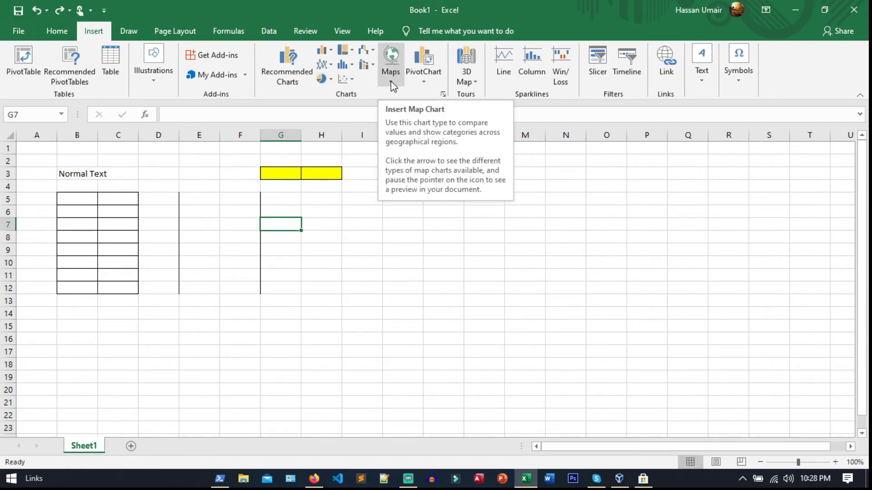
click(152, 83)
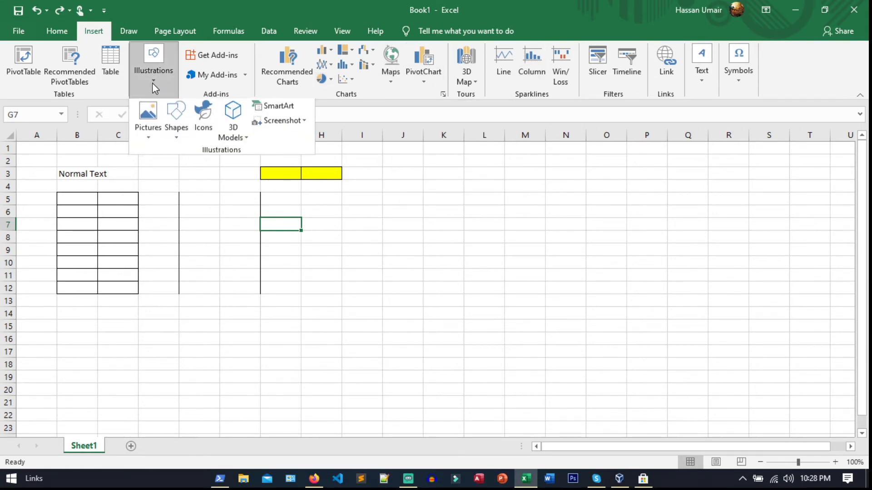
click(150, 140)
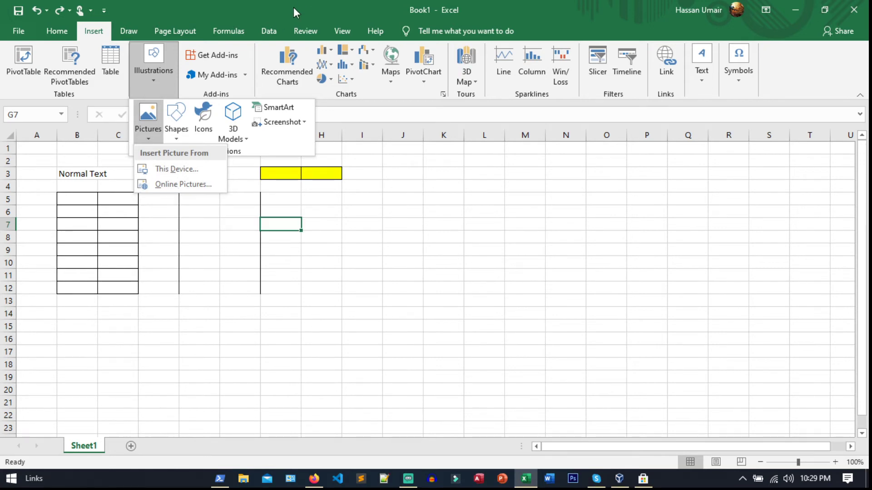
click(282, 11)
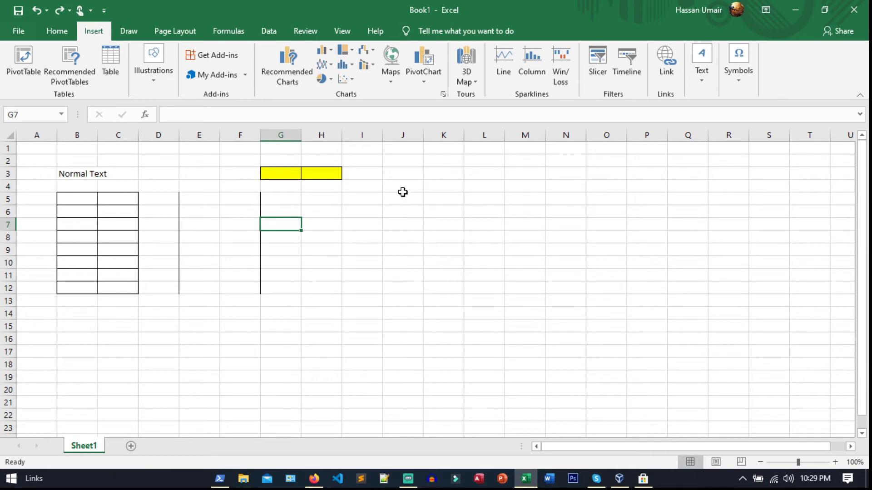
drag(501, 164, 534, 218)
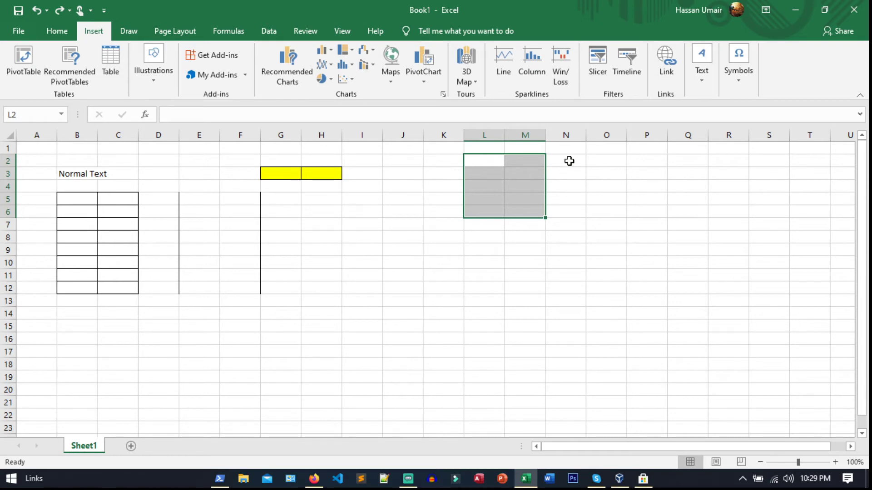
drag(568, 161, 728, 161)
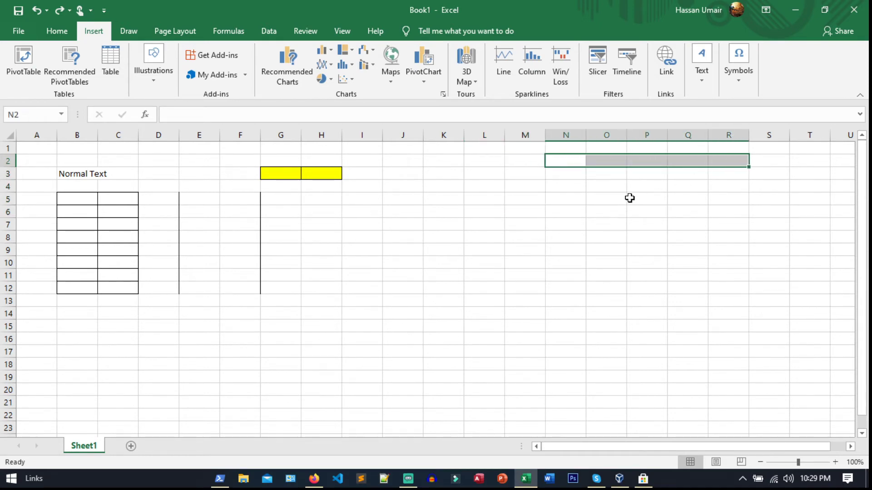
drag(570, 191, 613, 193)
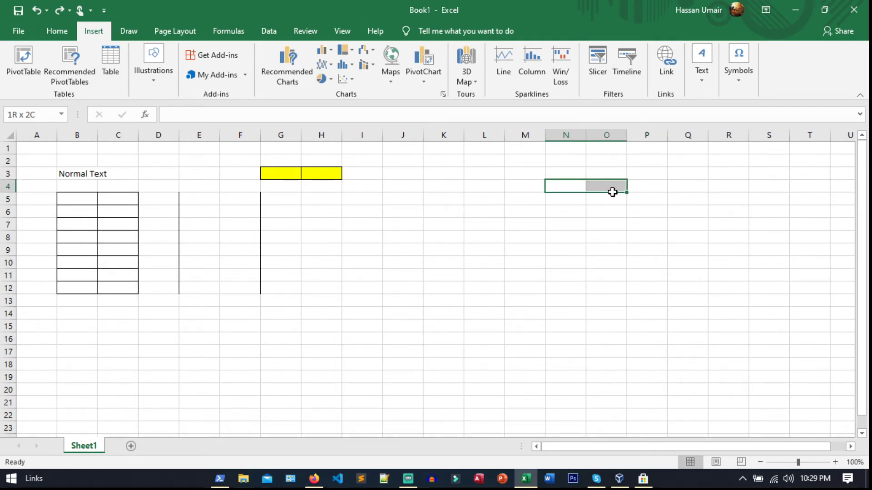
drag(613, 193, 613, 193)
Step: Look over the drawing tools and the page layout commands, and examine the page margin presets
click(131, 31)
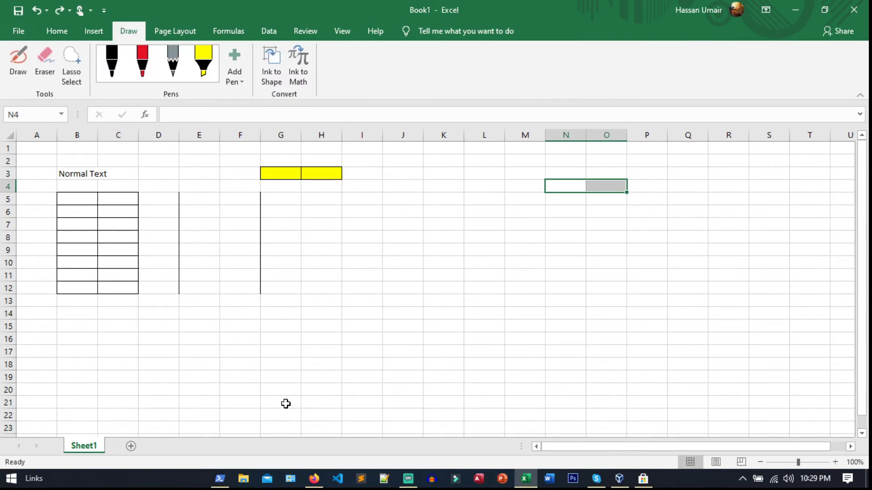
click(184, 30)
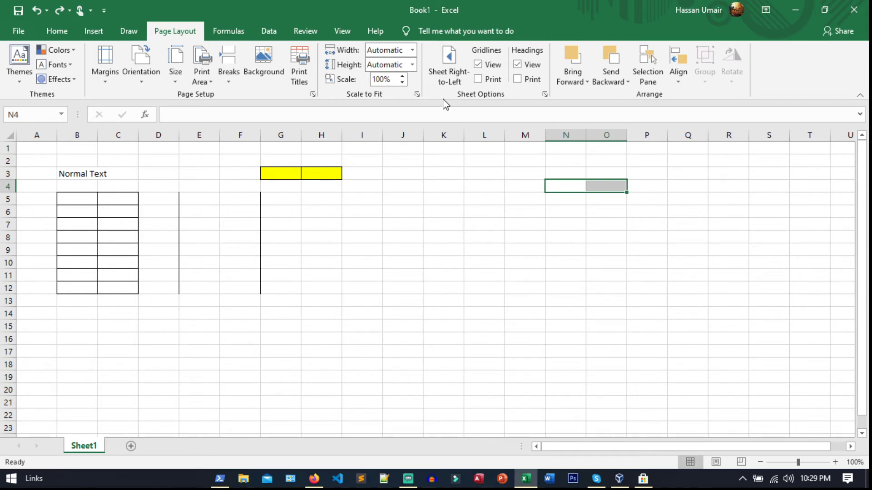
click(106, 81)
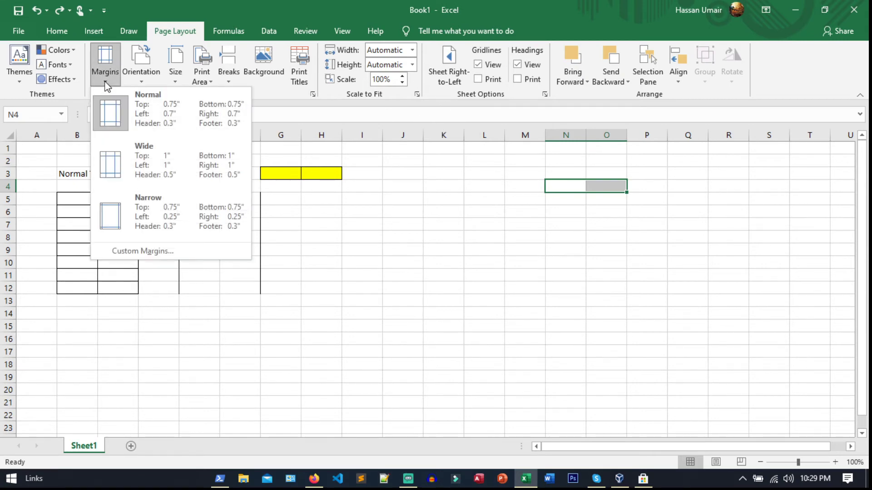
click(199, 7)
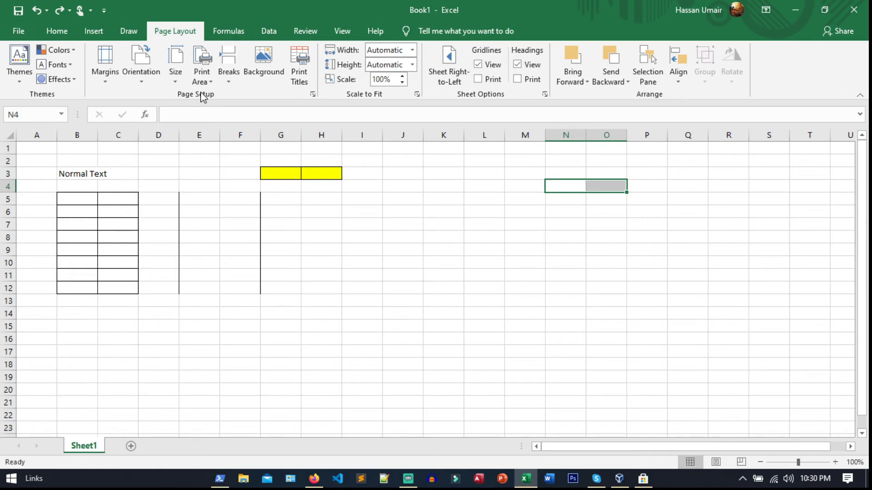
click(109, 87)
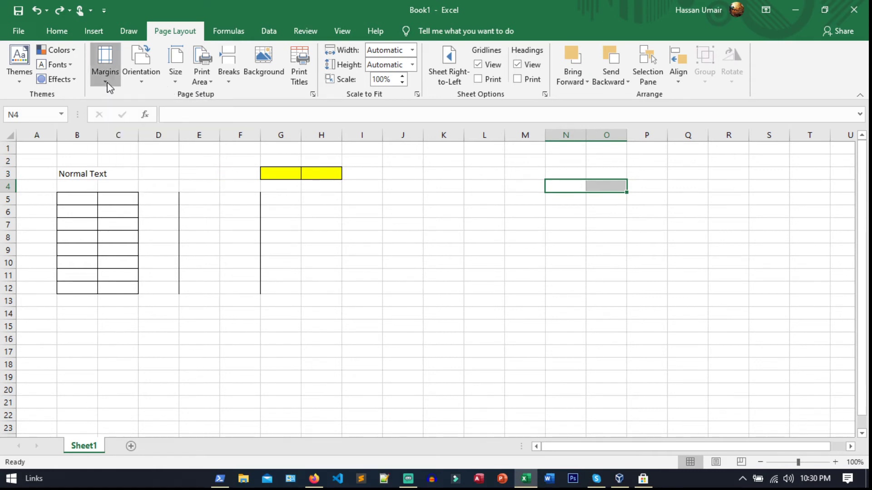
Step: Examine the page orientation, paper size and page break options without changing any of them
click(143, 81)
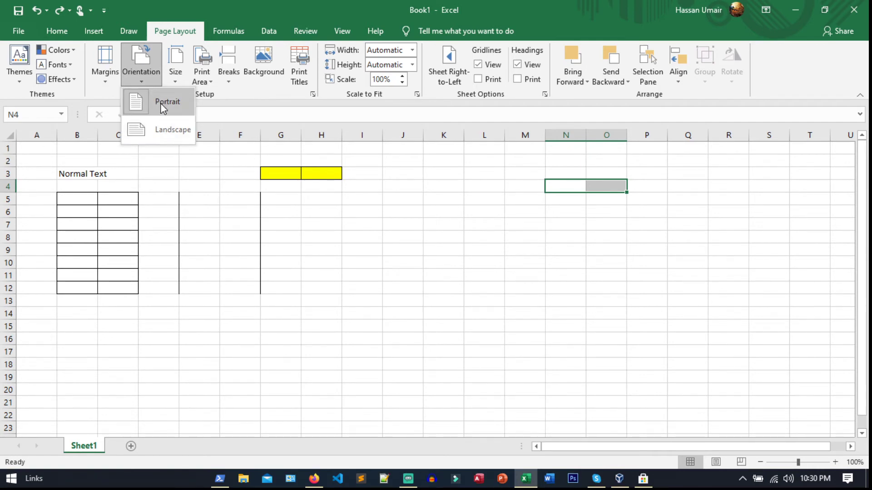
click(175, 80)
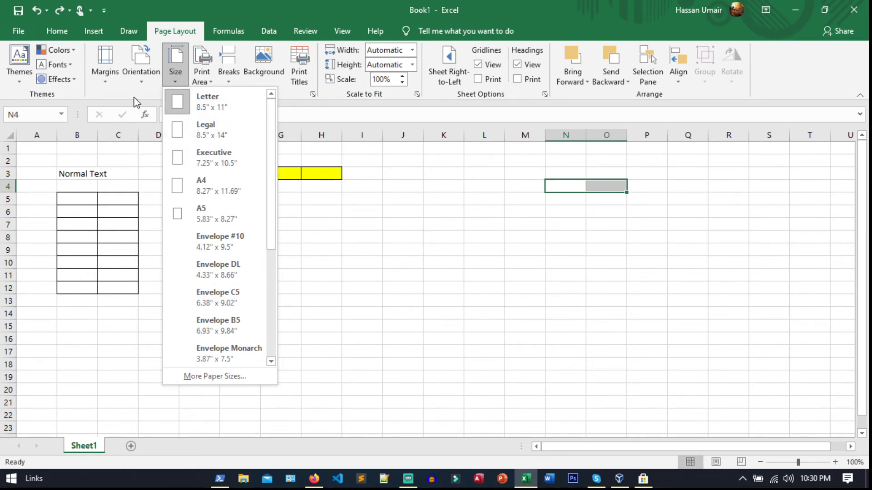
click(142, 75)
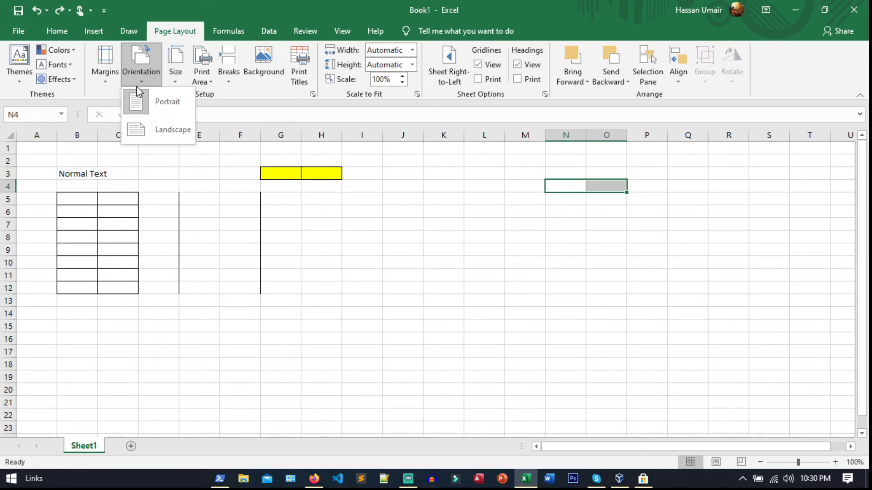
click(227, 96)
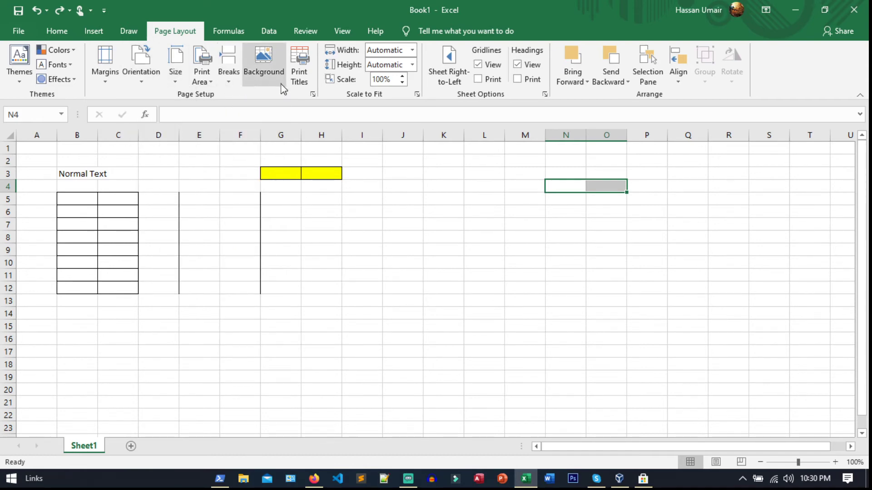
click(229, 81)
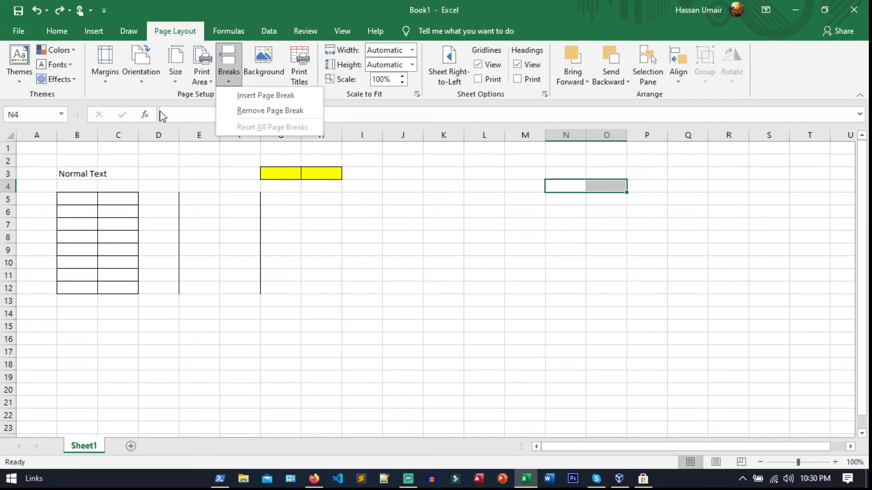
click(134, 109)
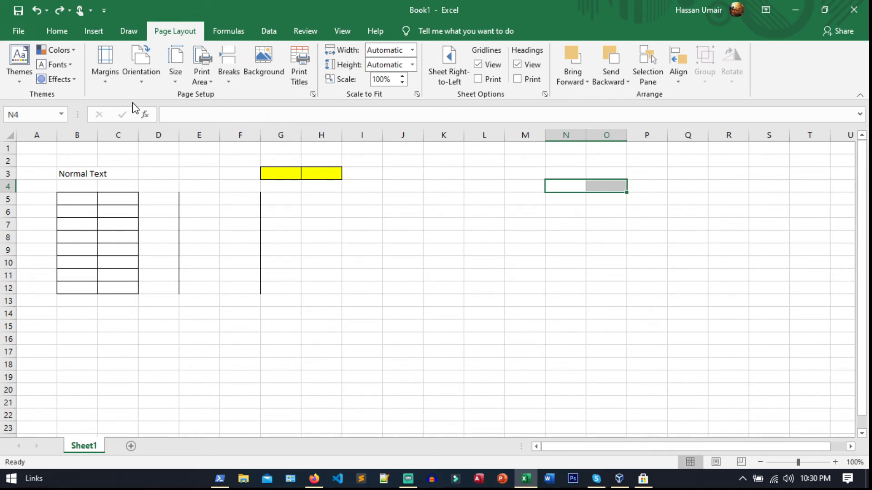
Step: Select the range B3:H12 and start choosing a sheet background picture from a file
drag(85, 290, 300, 284)
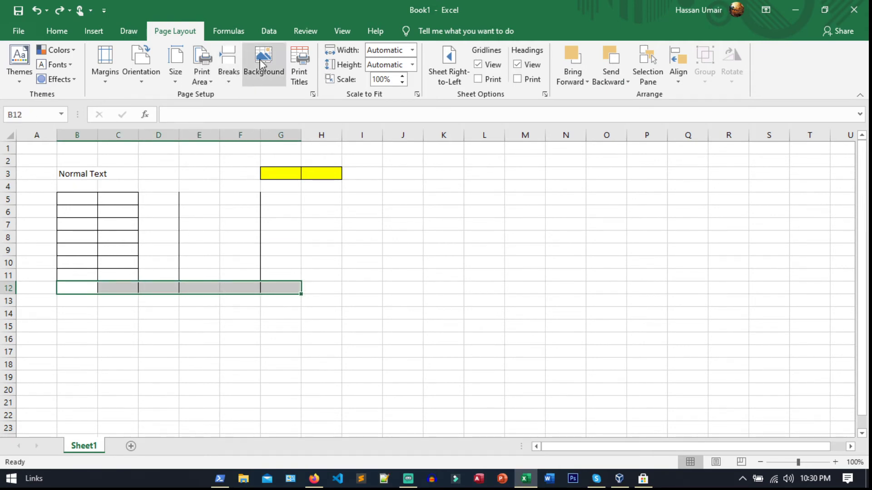
click(181, 234)
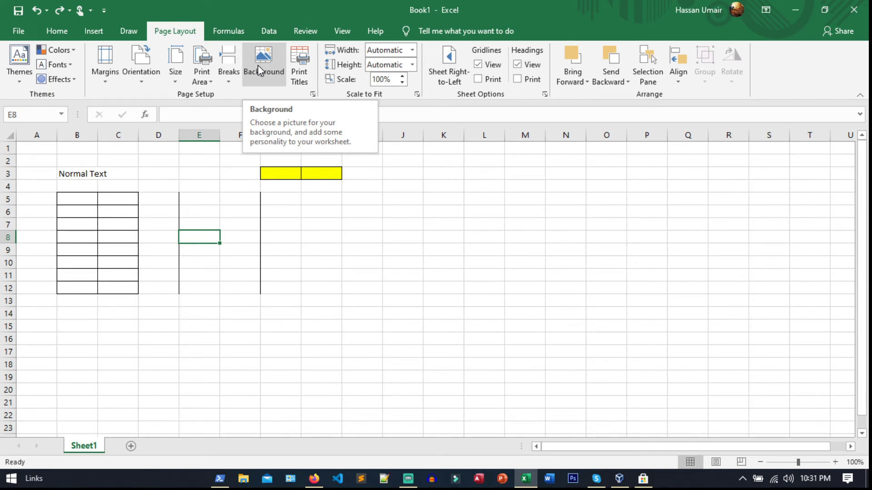
drag(78, 173, 341, 289)
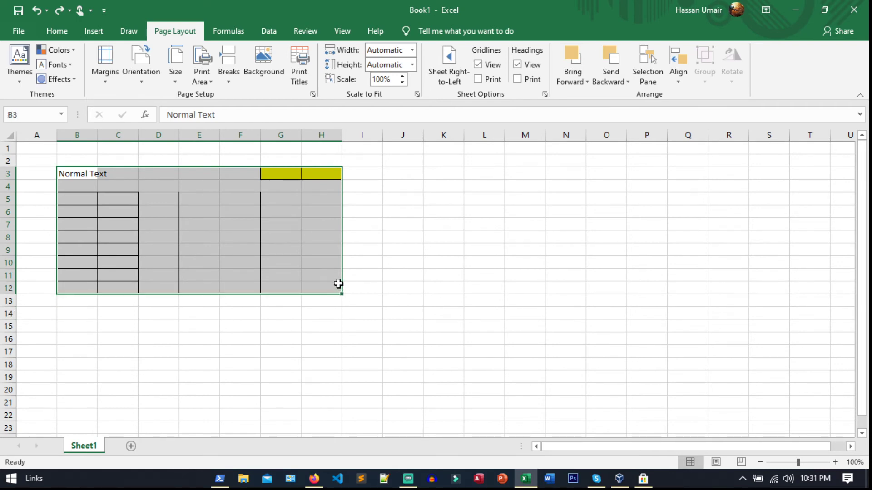
click(259, 60)
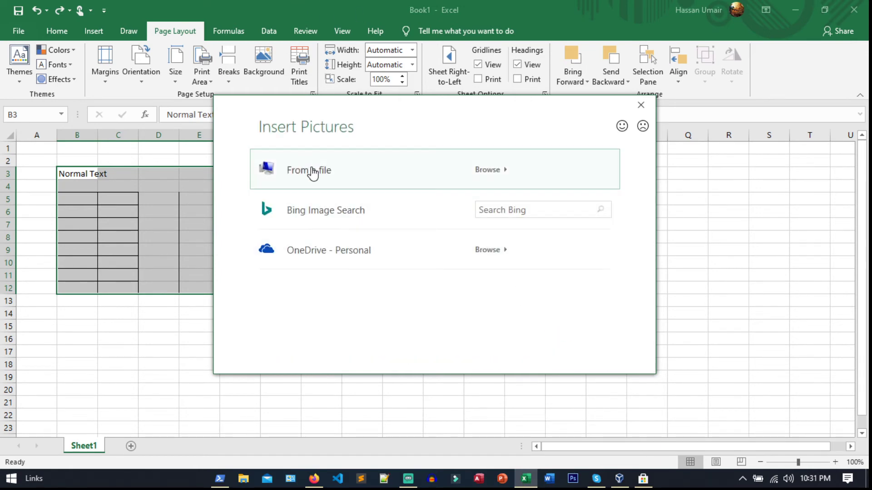
click(317, 172)
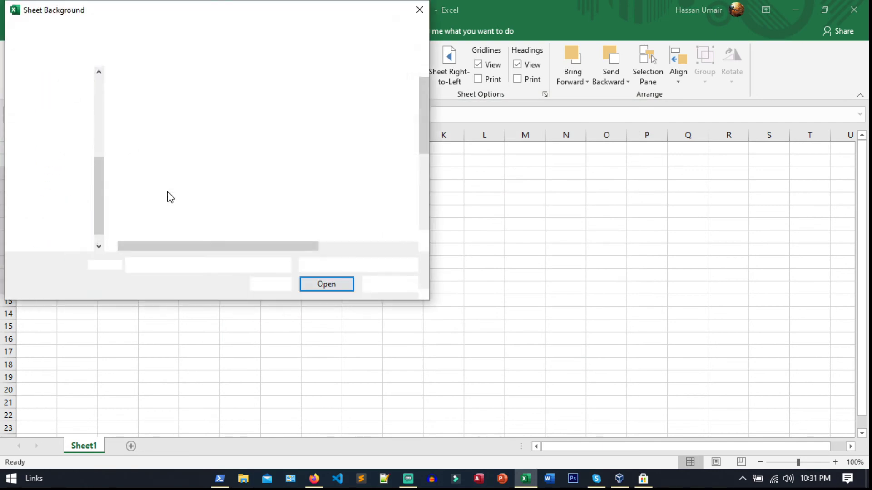
Step: Browse the Pictures and Screenshots folders, and set the 25 KB JPG file on New Volume (G:) as the sheet background
double_click(151, 17)
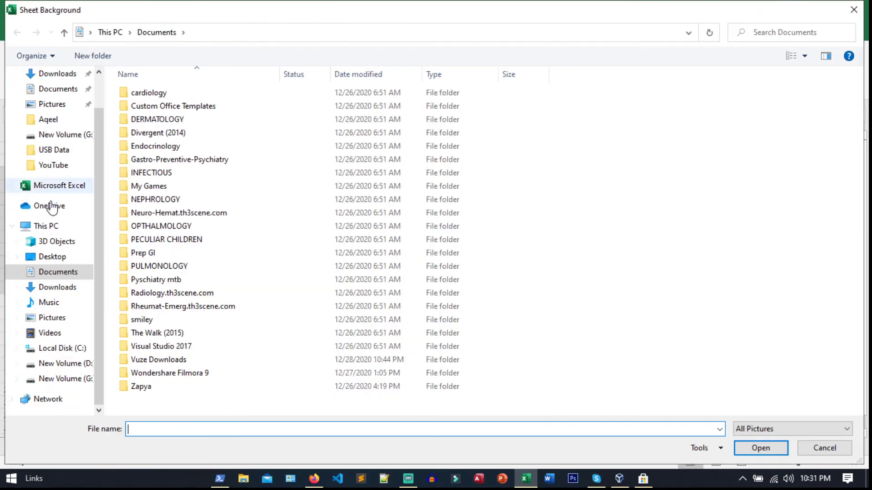
click(54, 108)
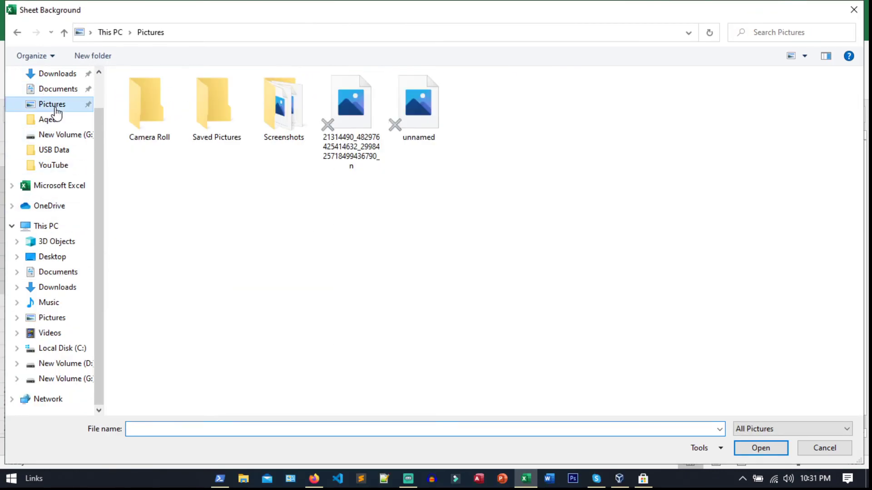
double_click(285, 98)
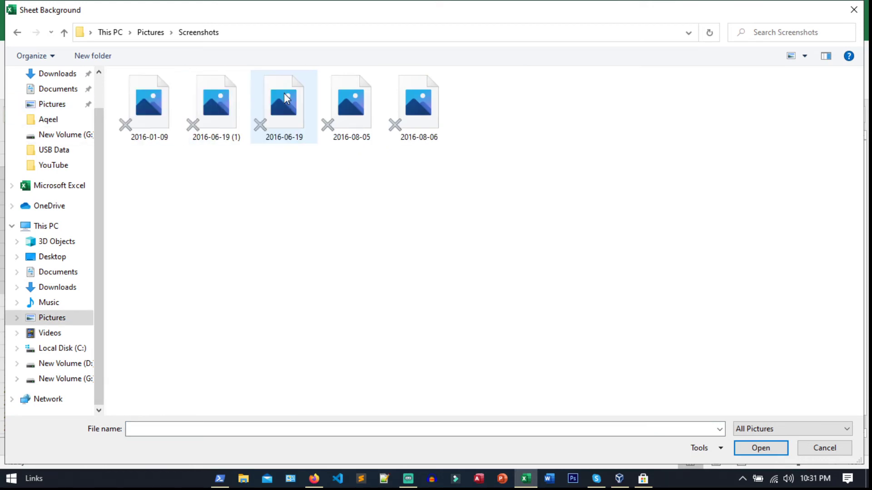
click(160, 112)
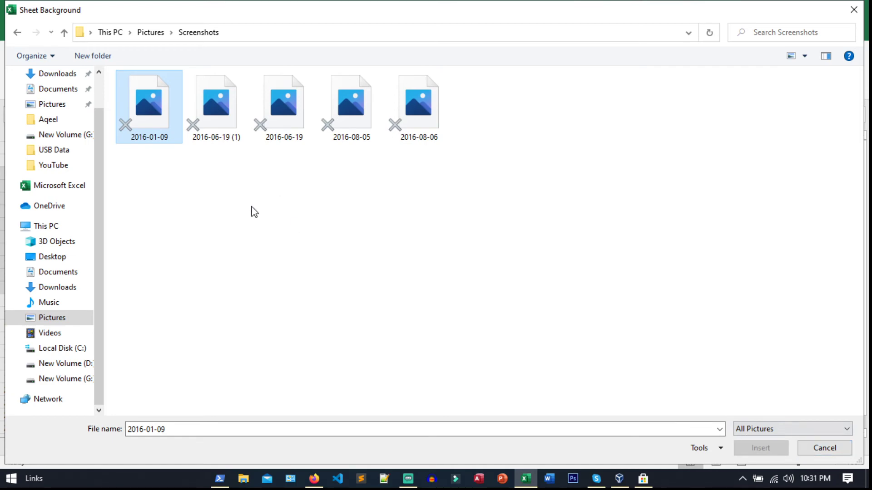
click(69, 106)
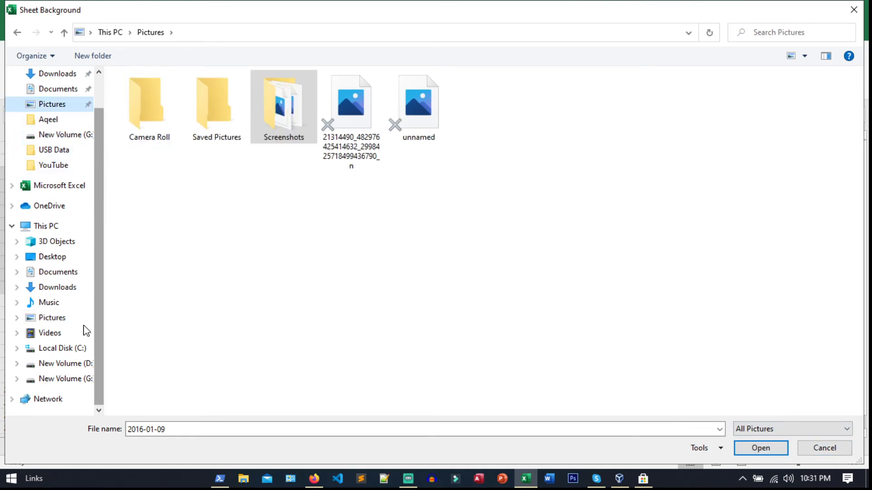
click(82, 380)
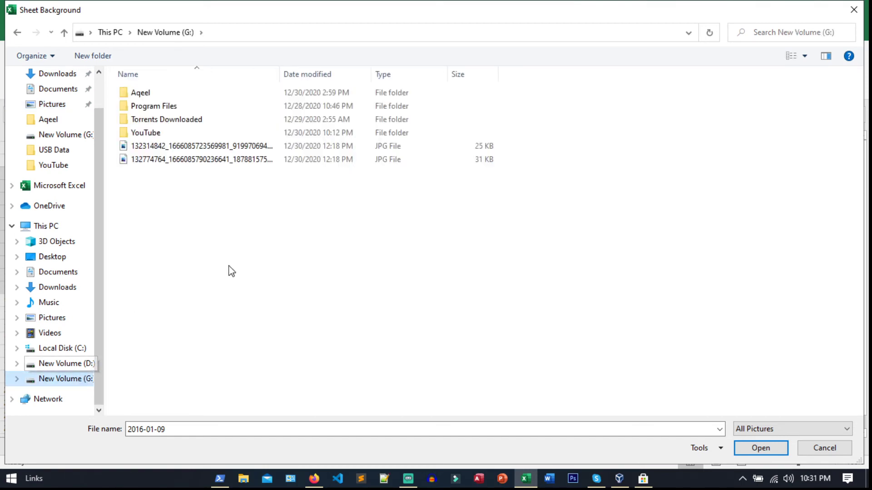
click(168, 145)
double_click(168, 146)
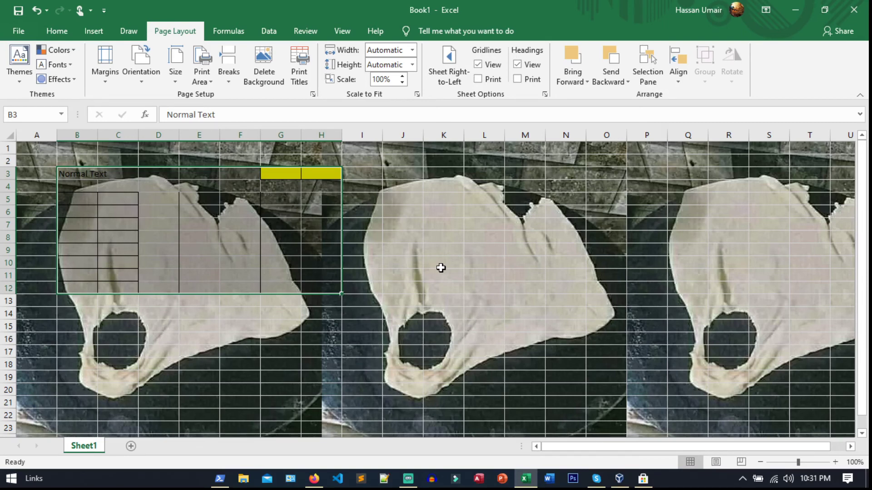
Step: Check how several cells and the text in B3 look over the picture, and undo the sheet background
click(289, 268)
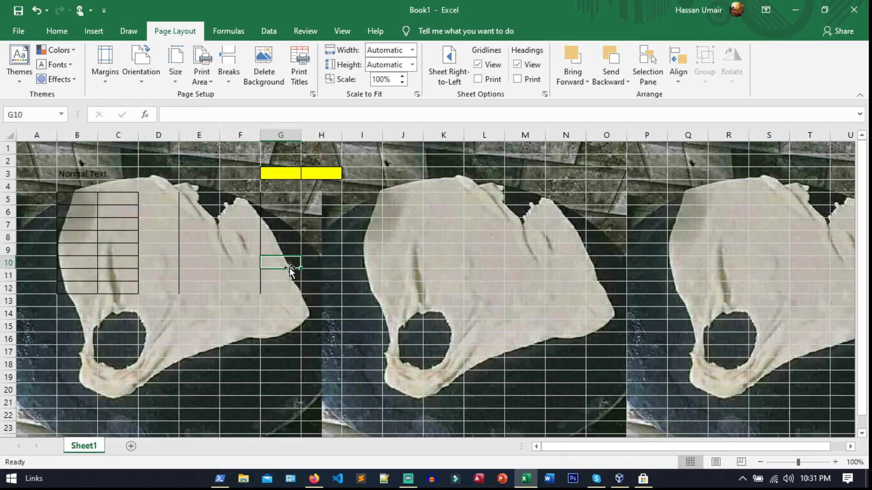
click(354, 271)
click(450, 238)
click(497, 215)
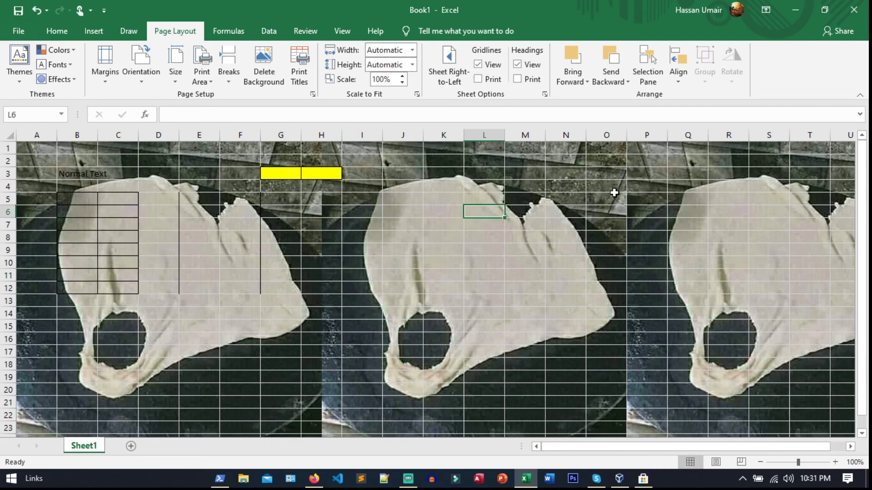
click(99, 175)
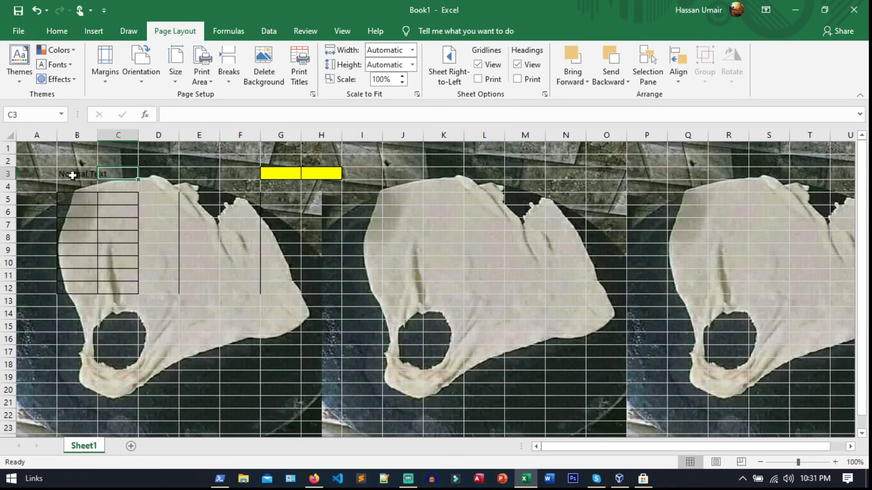
click(73, 176)
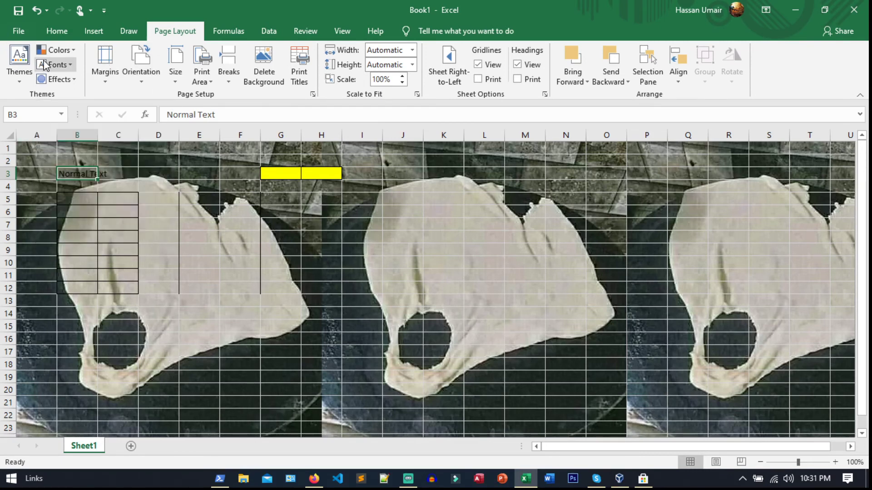
key(ctrl+z)
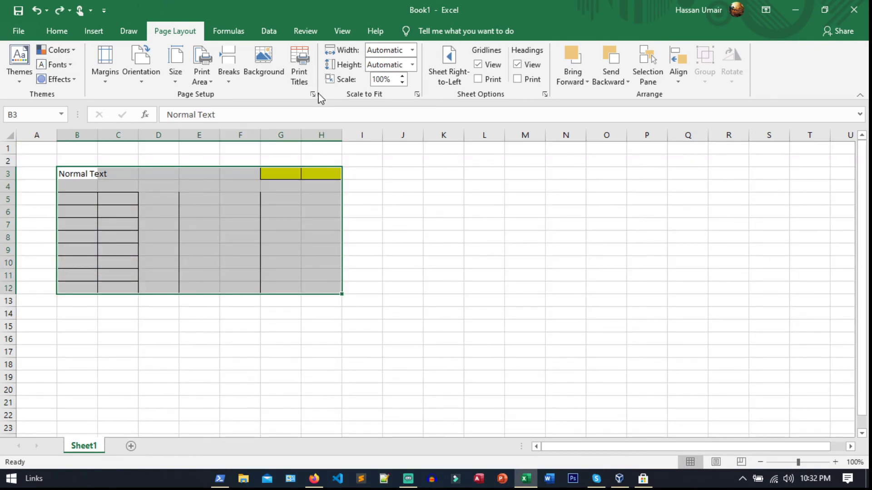
Step: Examine the AutoSum, recently used, financial and logical function lists without inserting a function
click(233, 35)
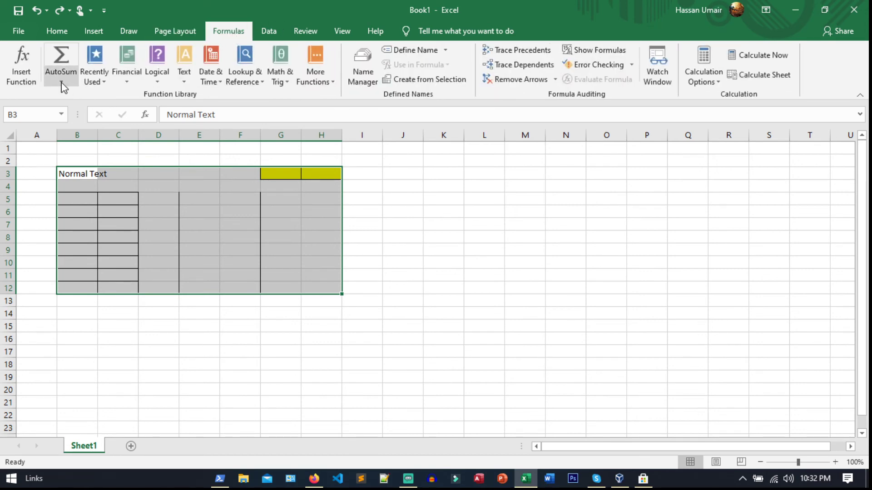
click(61, 82)
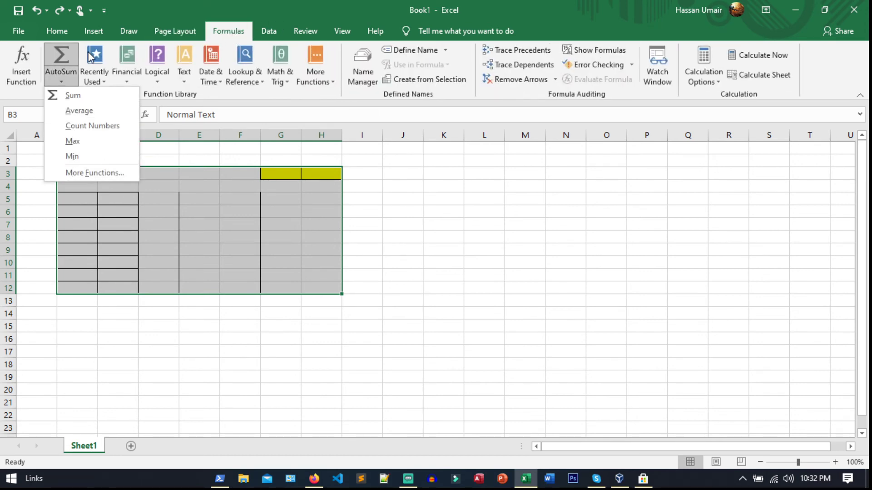
click(103, 82)
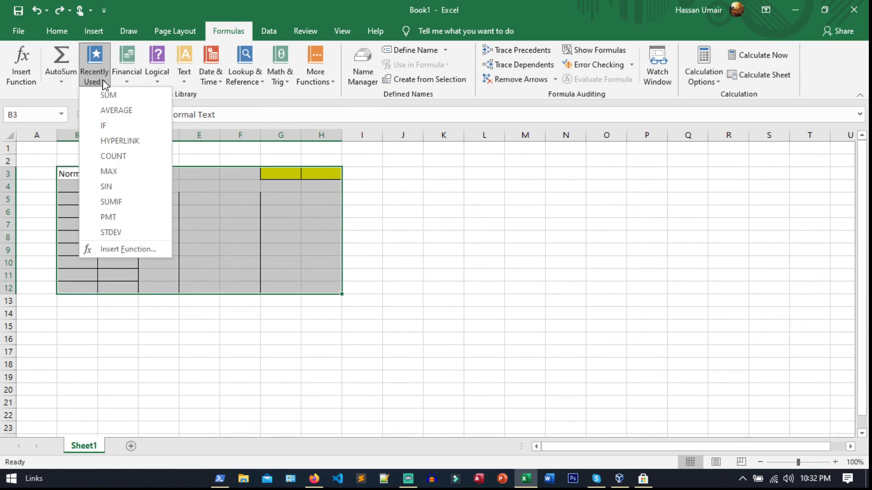
click(128, 81)
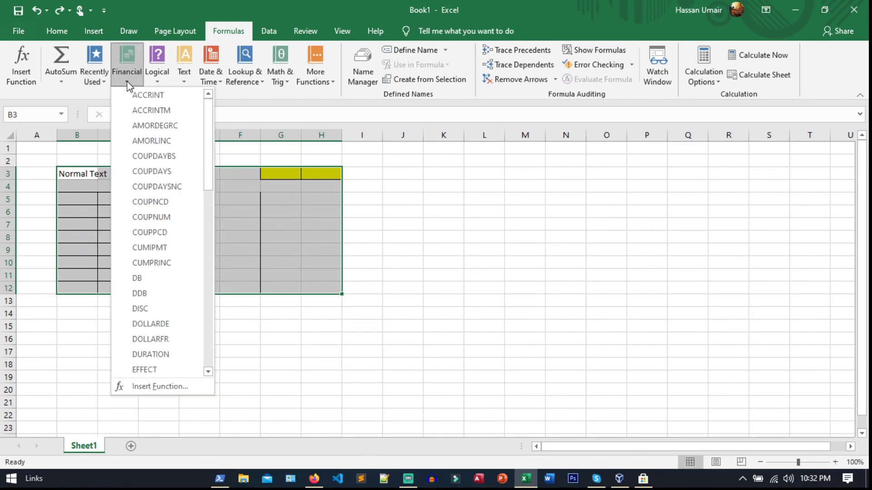
click(159, 81)
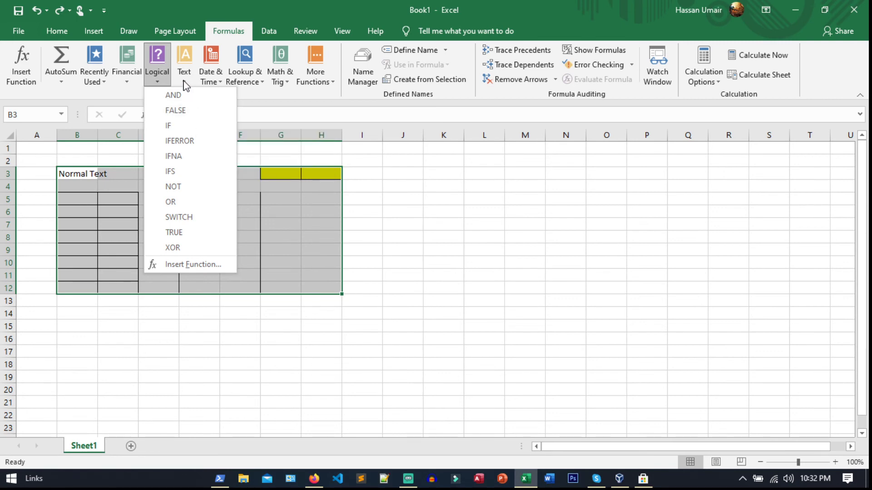
click(84, 104)
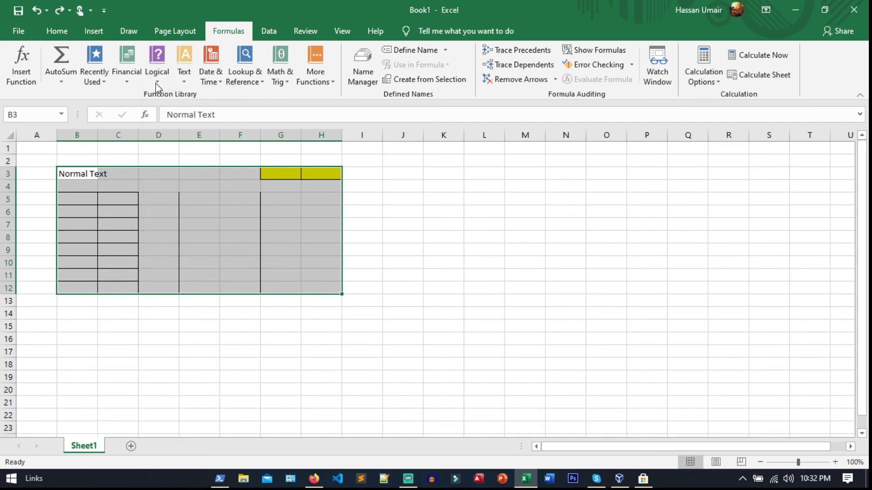
Step: Examine the date and time functions, the lookup and reference functions, and the calculation options without changing anything
click(215, 85)
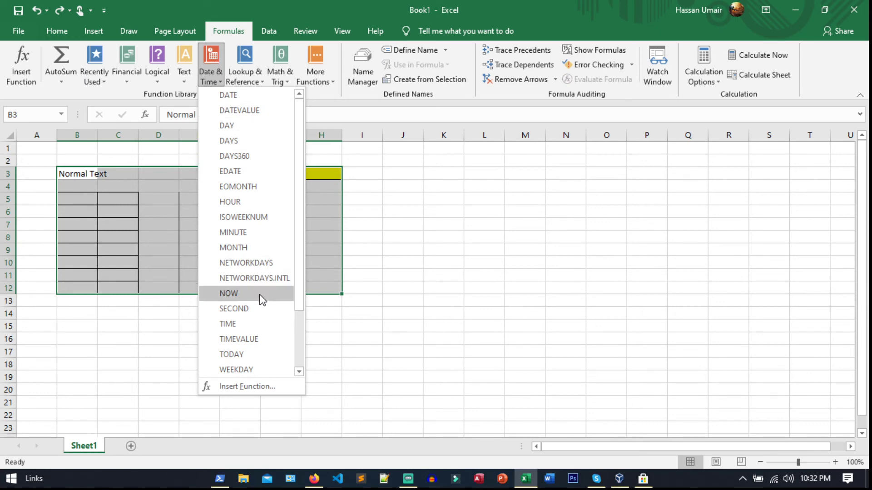
click(71, 100)
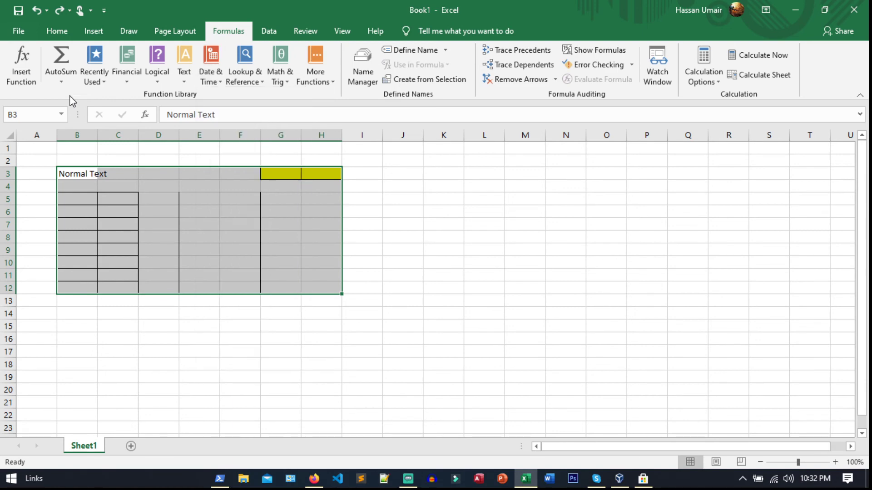
click(258, 81)
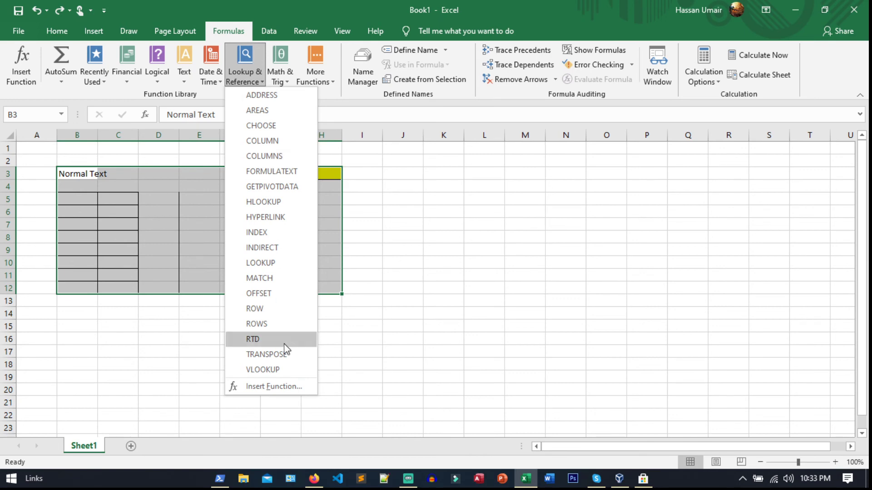
click(107, 107)
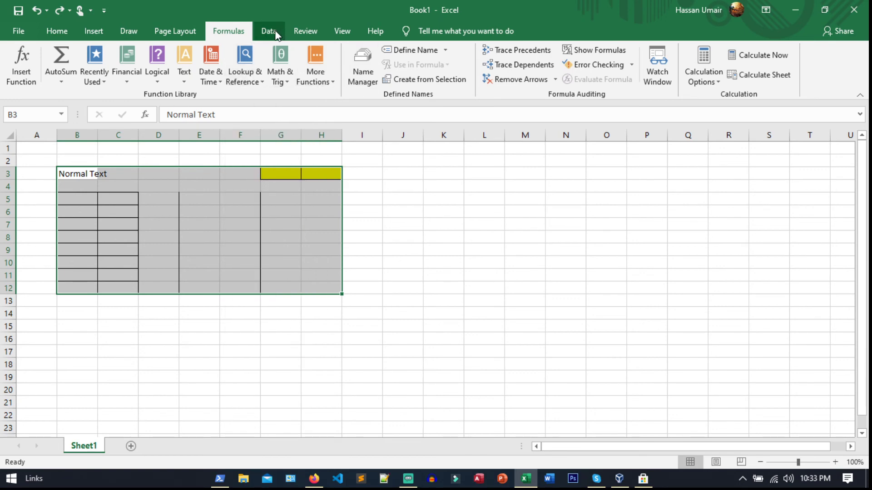
click(704, 81)
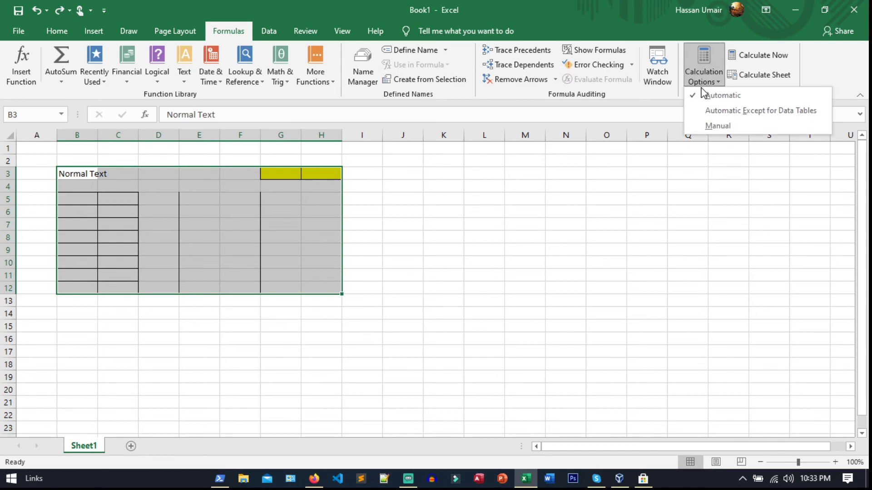
click(839, 87)
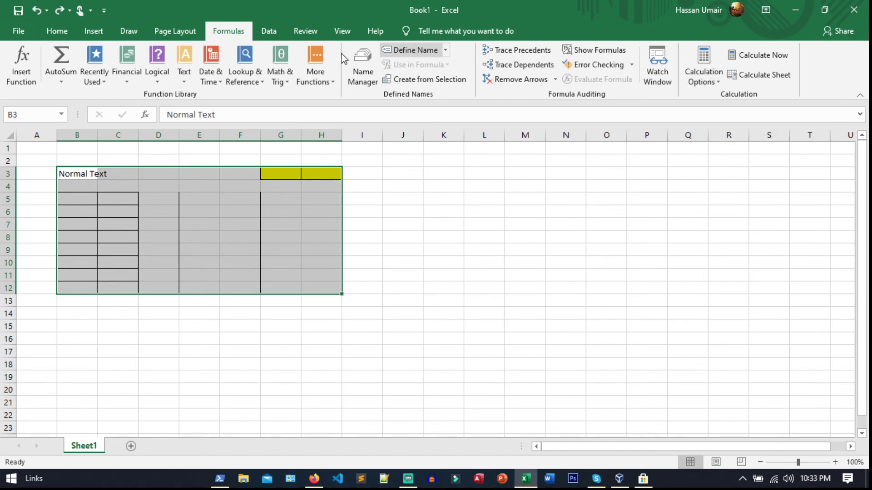
Step: Examine the data import sources, including the Azure and file sources, and bring up the review commands
click(271, 31)
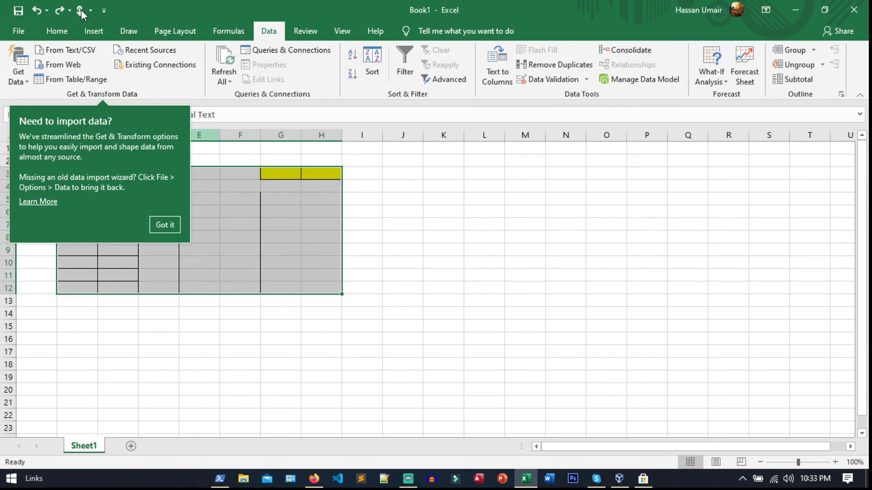
click(27, 85)
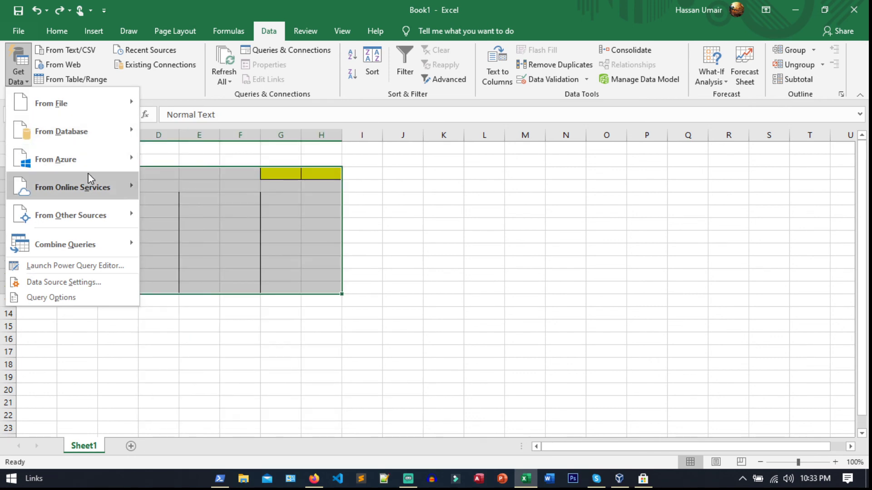
mouse_move(89, 174)
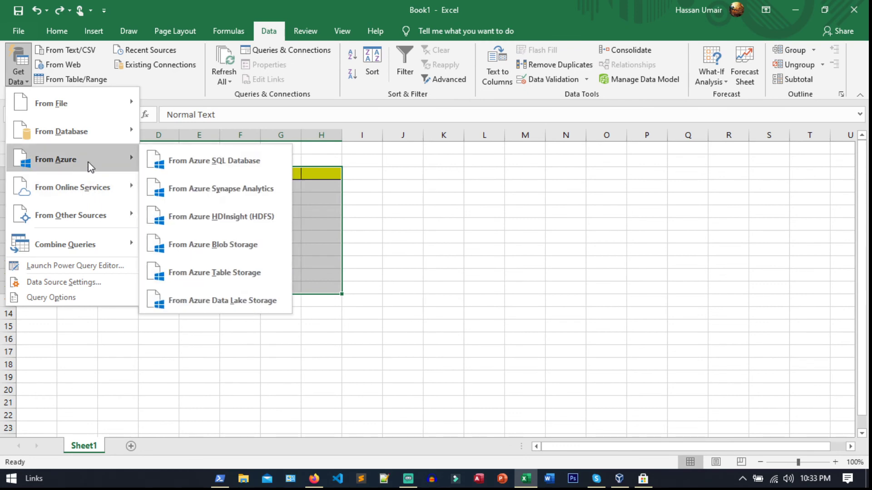
mouse_move(88, 114)
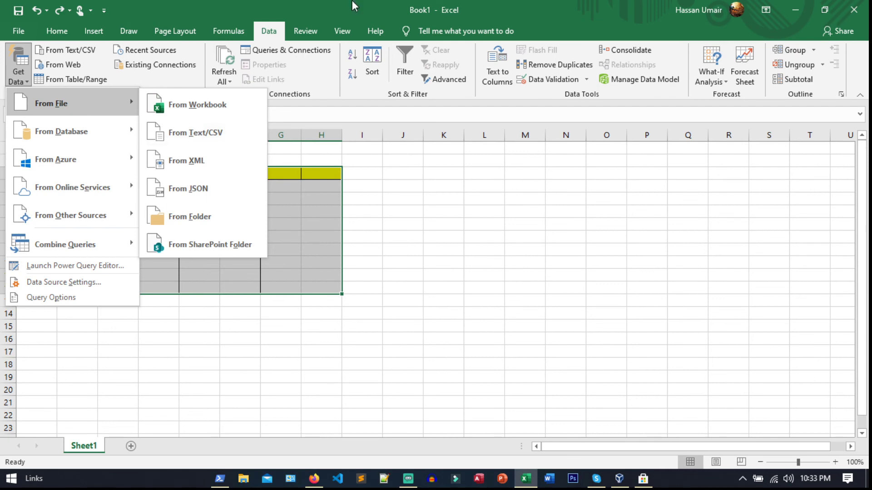
click(399, 5)
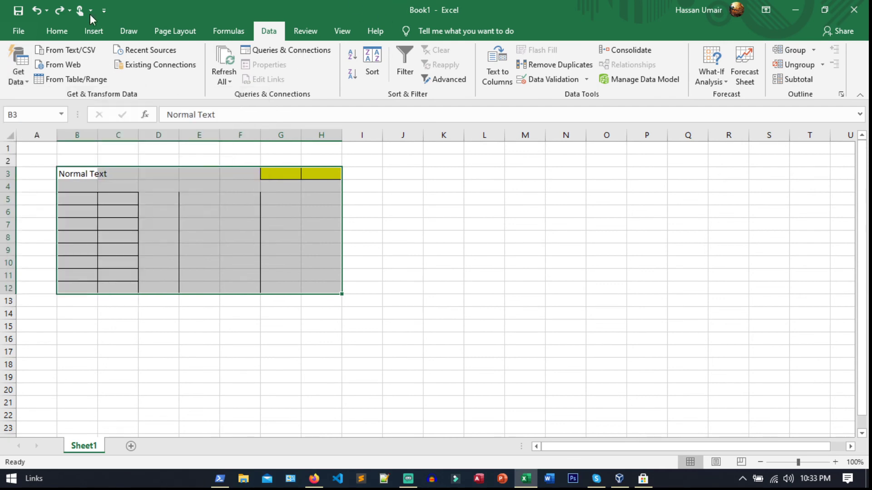
click(309, 37)
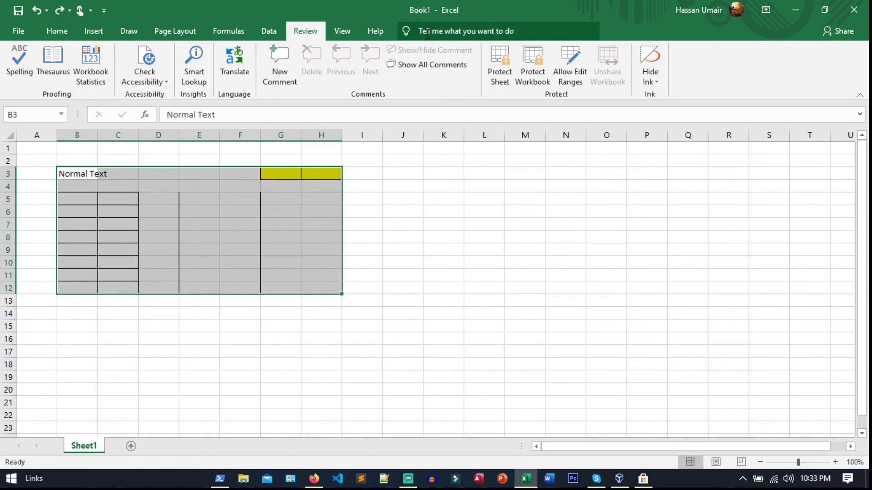
Step: Hide the sheet's gridlines from the view options and show them again
click(343, 32)
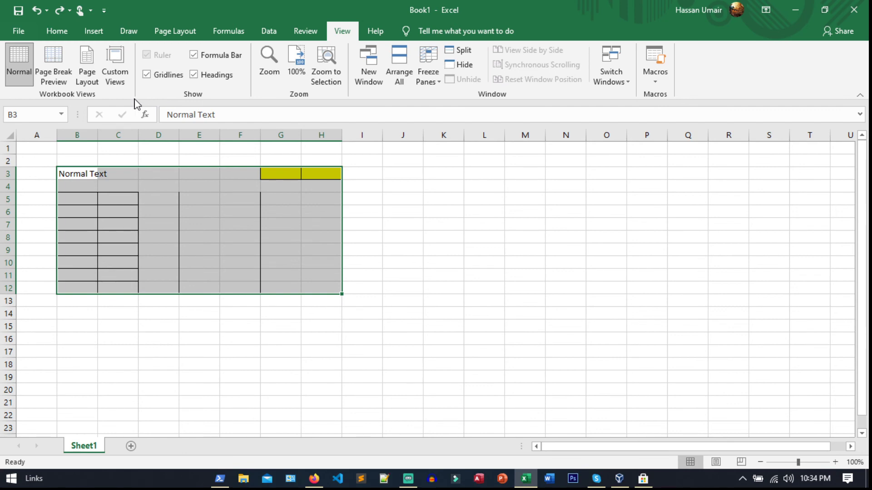
click(147, 76)
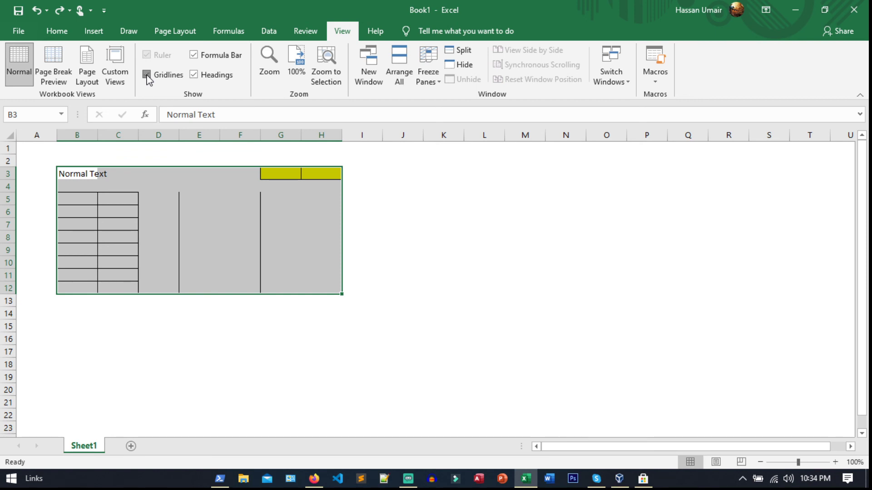
click(147, 75)
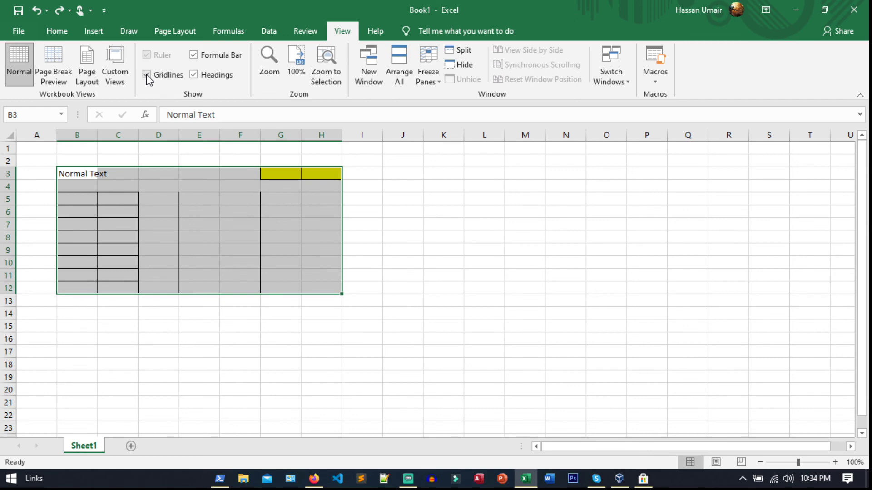
Step: Hide and restore the row and column headings and the formula bar
click(195, 75)
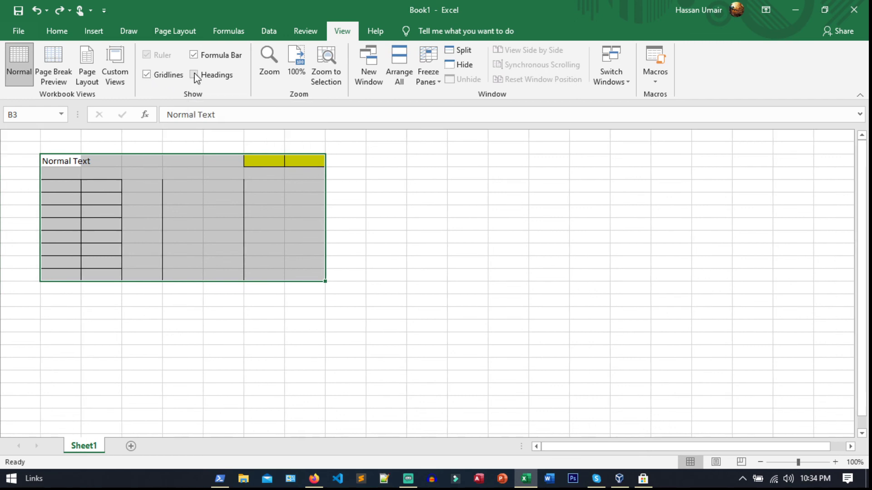
click(195, 75)
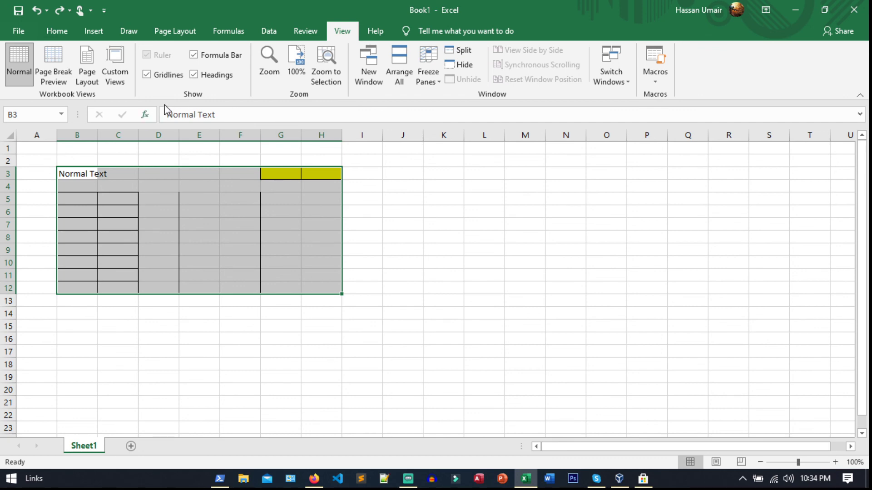
click(216, 56)
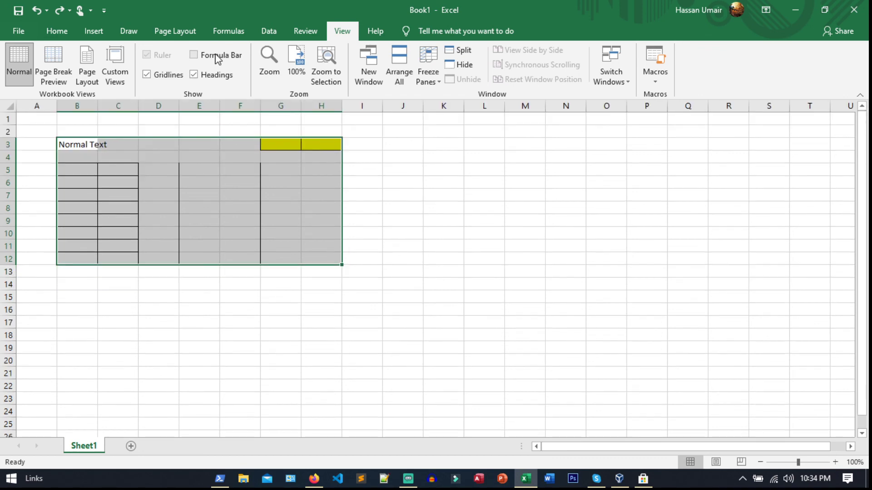
click(217, 57)
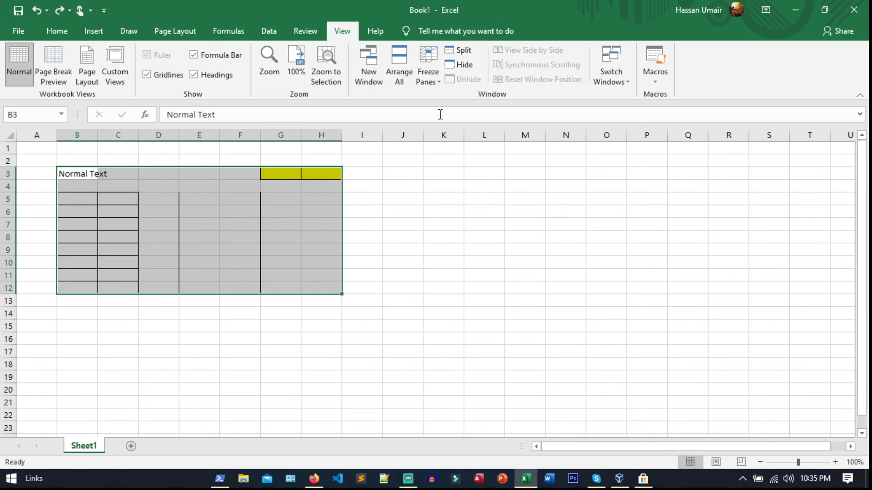
Step: Examine the Freeze Panes options without applying any, and select A3:O3, columns A to P and range B3:H12 as examples
click(435, 85)
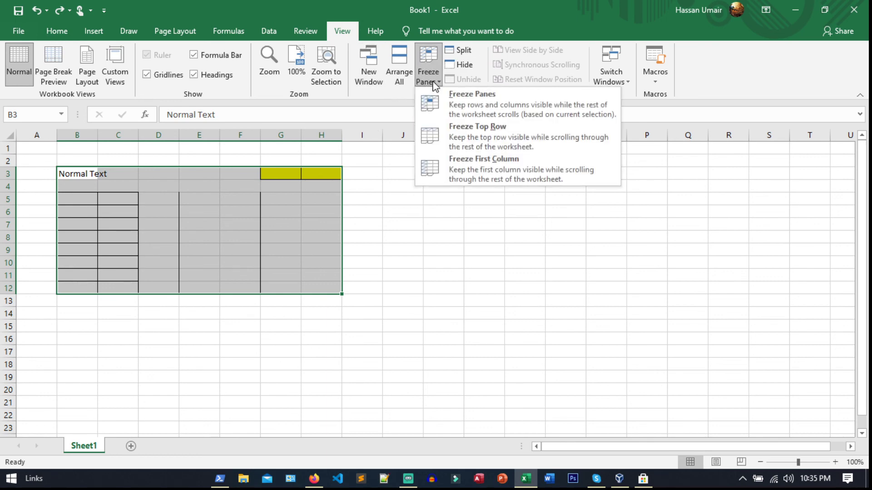
click(346, 102)
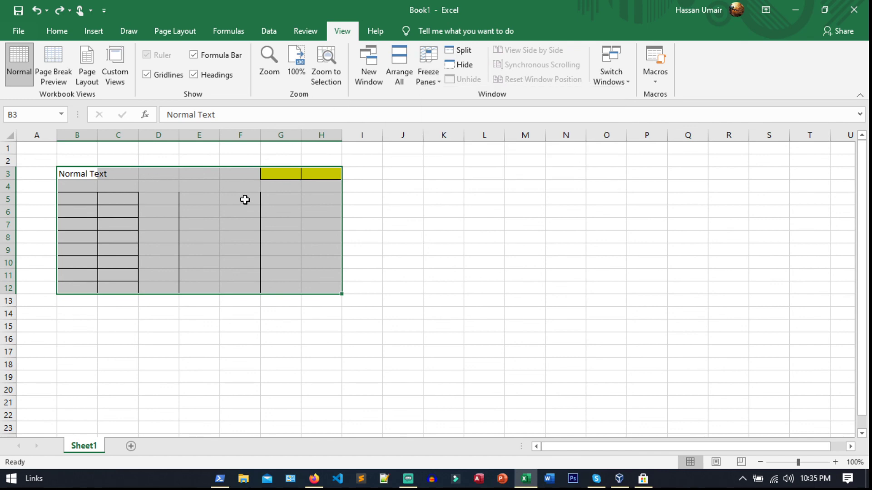
drag(27, 175, 470, 192)
drag(519, 190, 597, 176)
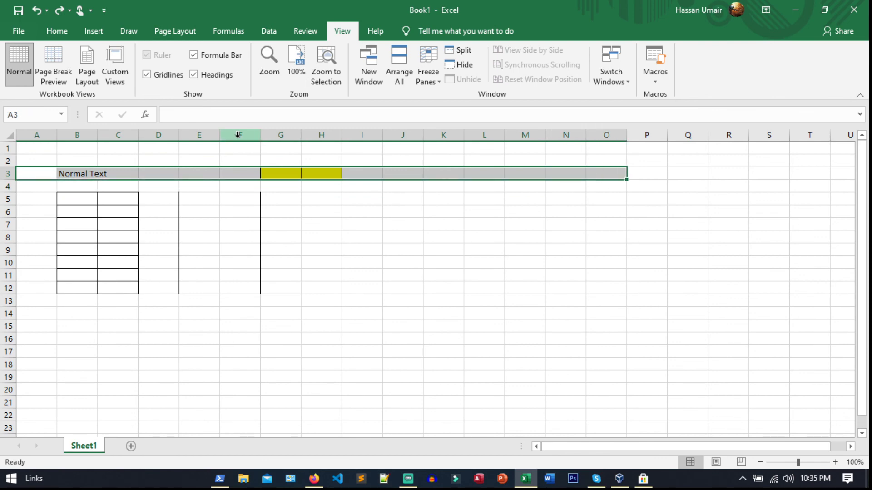
drag(51, 137, 654, 139)
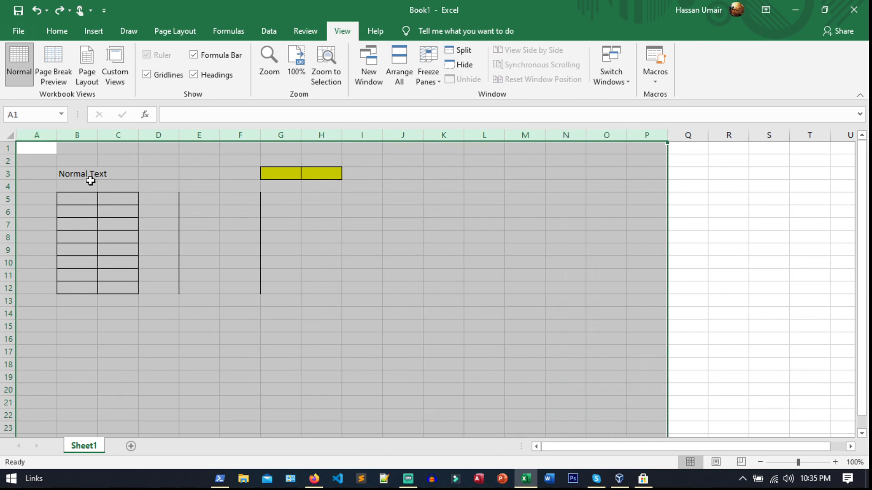
drag(73, 175, 168, 214)
drag(307, 252, 306, 293)
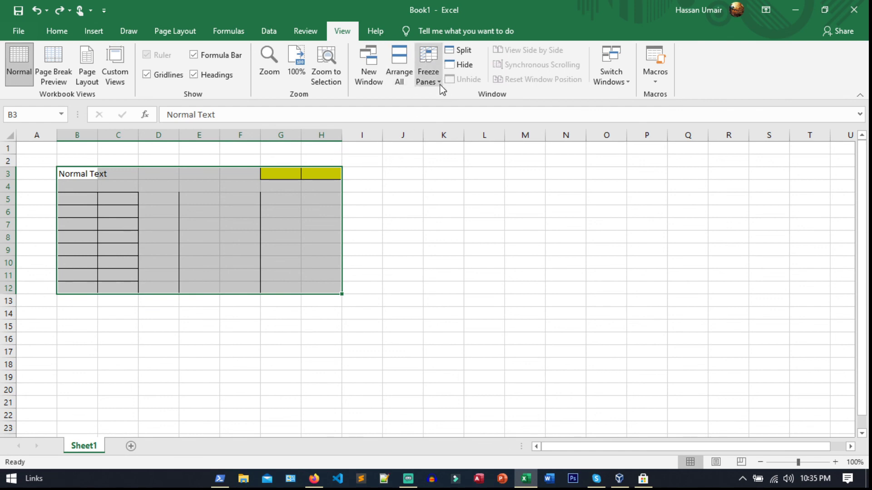
Step: Select cell F7, look at the start page with its templates and recent files, and return to the sheet
click(243, 222)
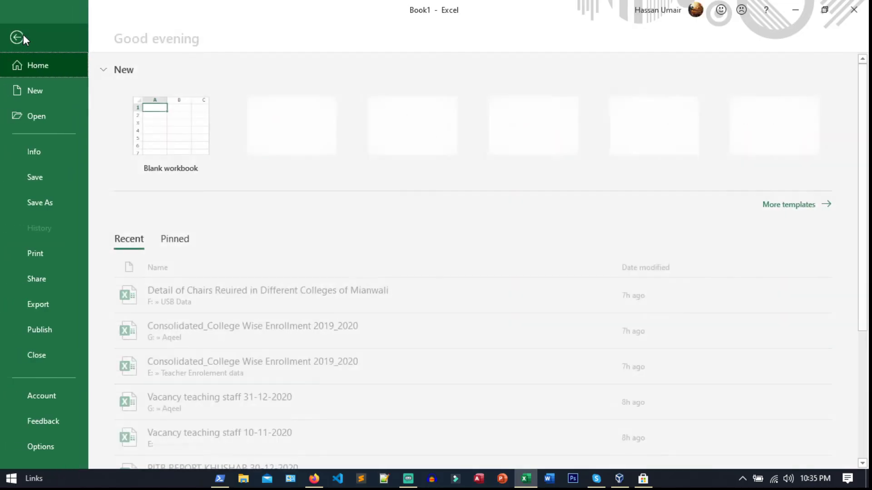
click(23, 34)
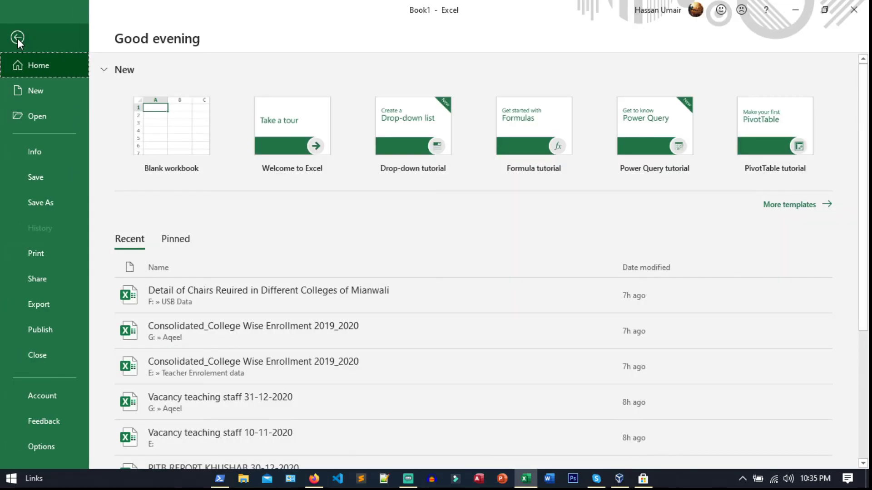
click(18, 37)
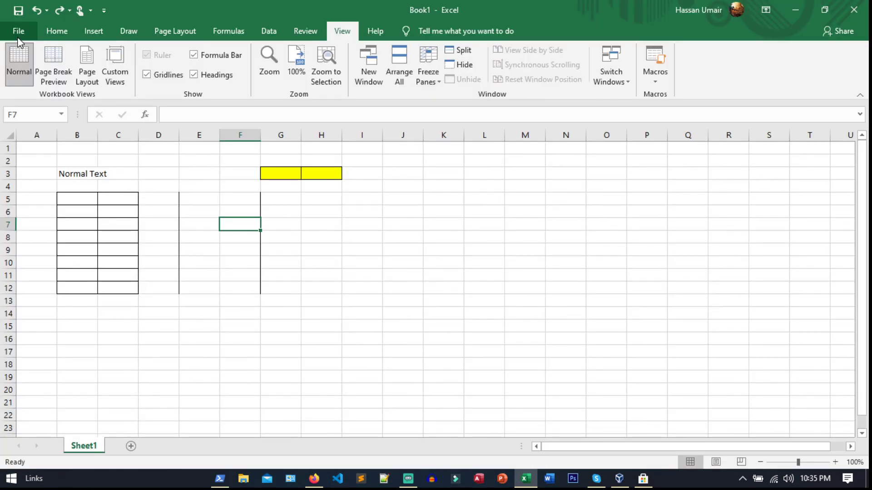
Step: Clear the contents of range B3:H12 and keep the range selected
click(55, 32)
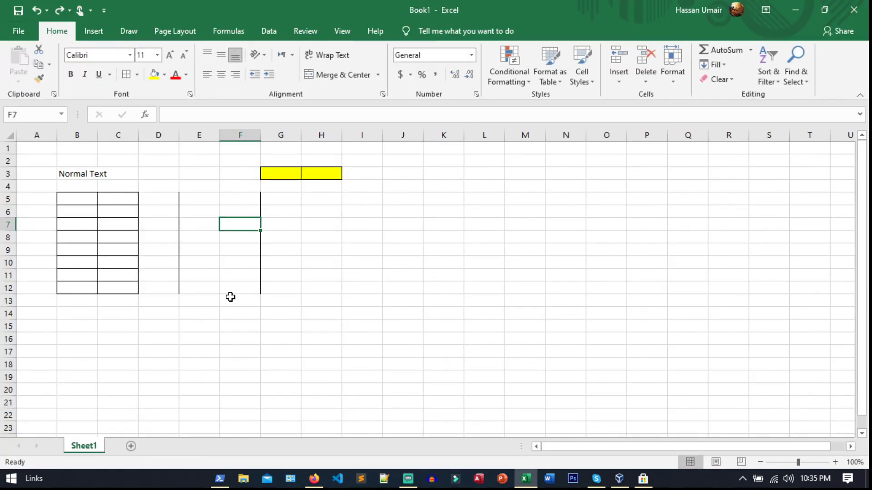
drag(64, 175, 315, 288)
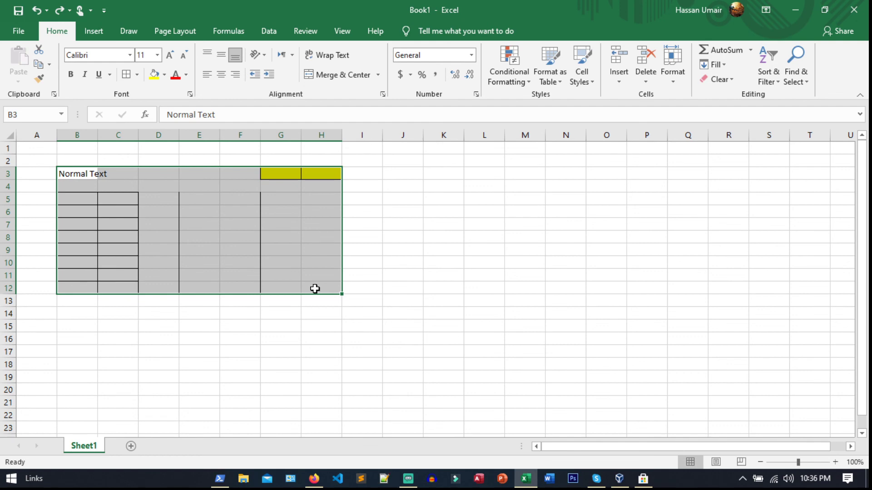
key(Delete)
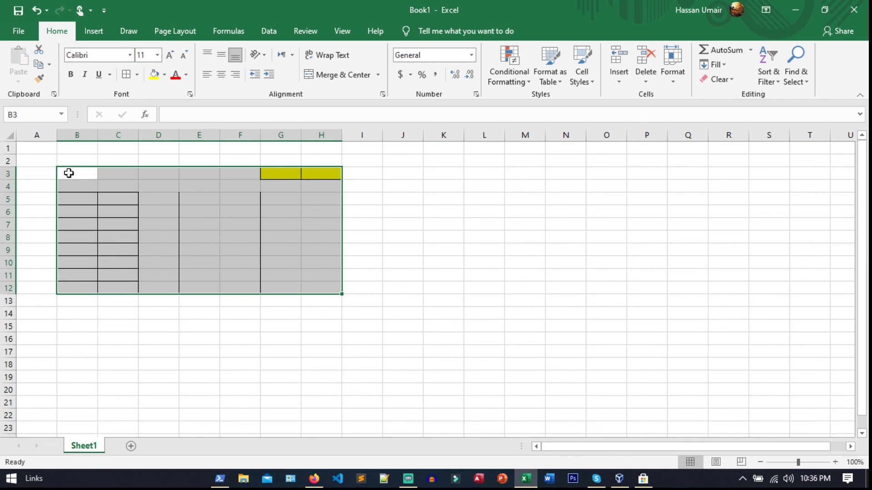
drag(68, 172, 327, 287)
drag(78, 170, 335, 283)
drag(72, 177, 328, 286)
mouse_move(409, 479)
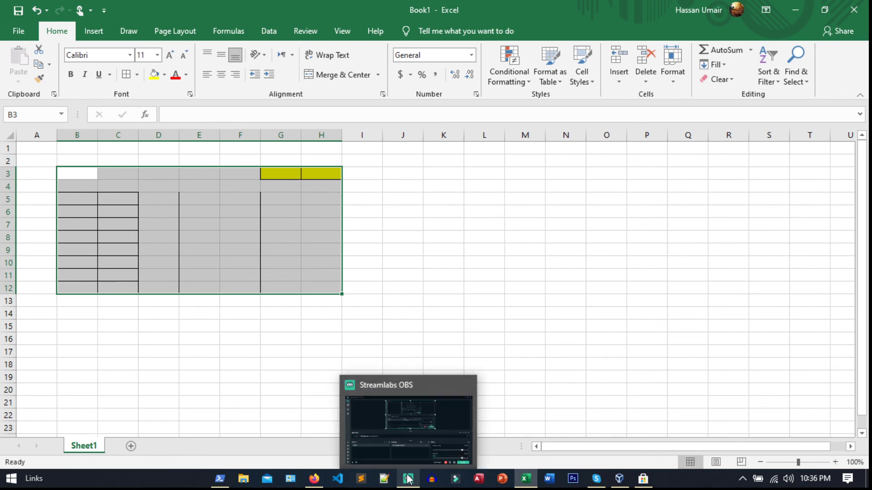
click(409, 478)
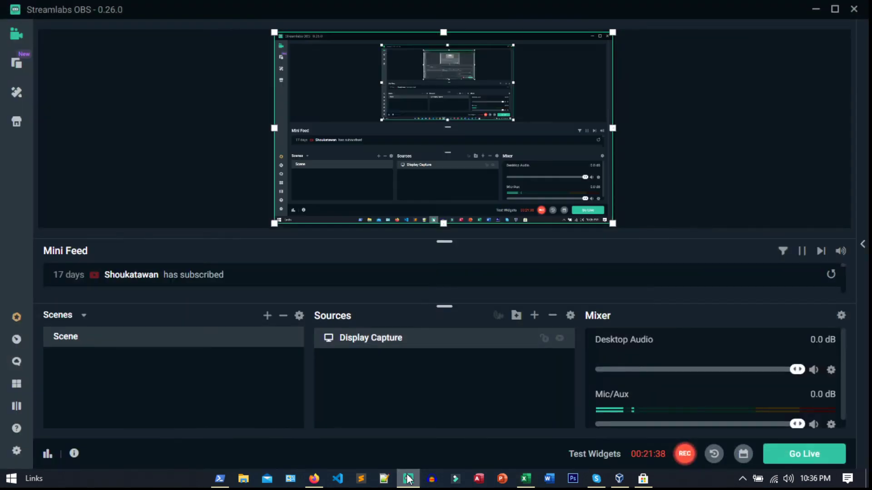